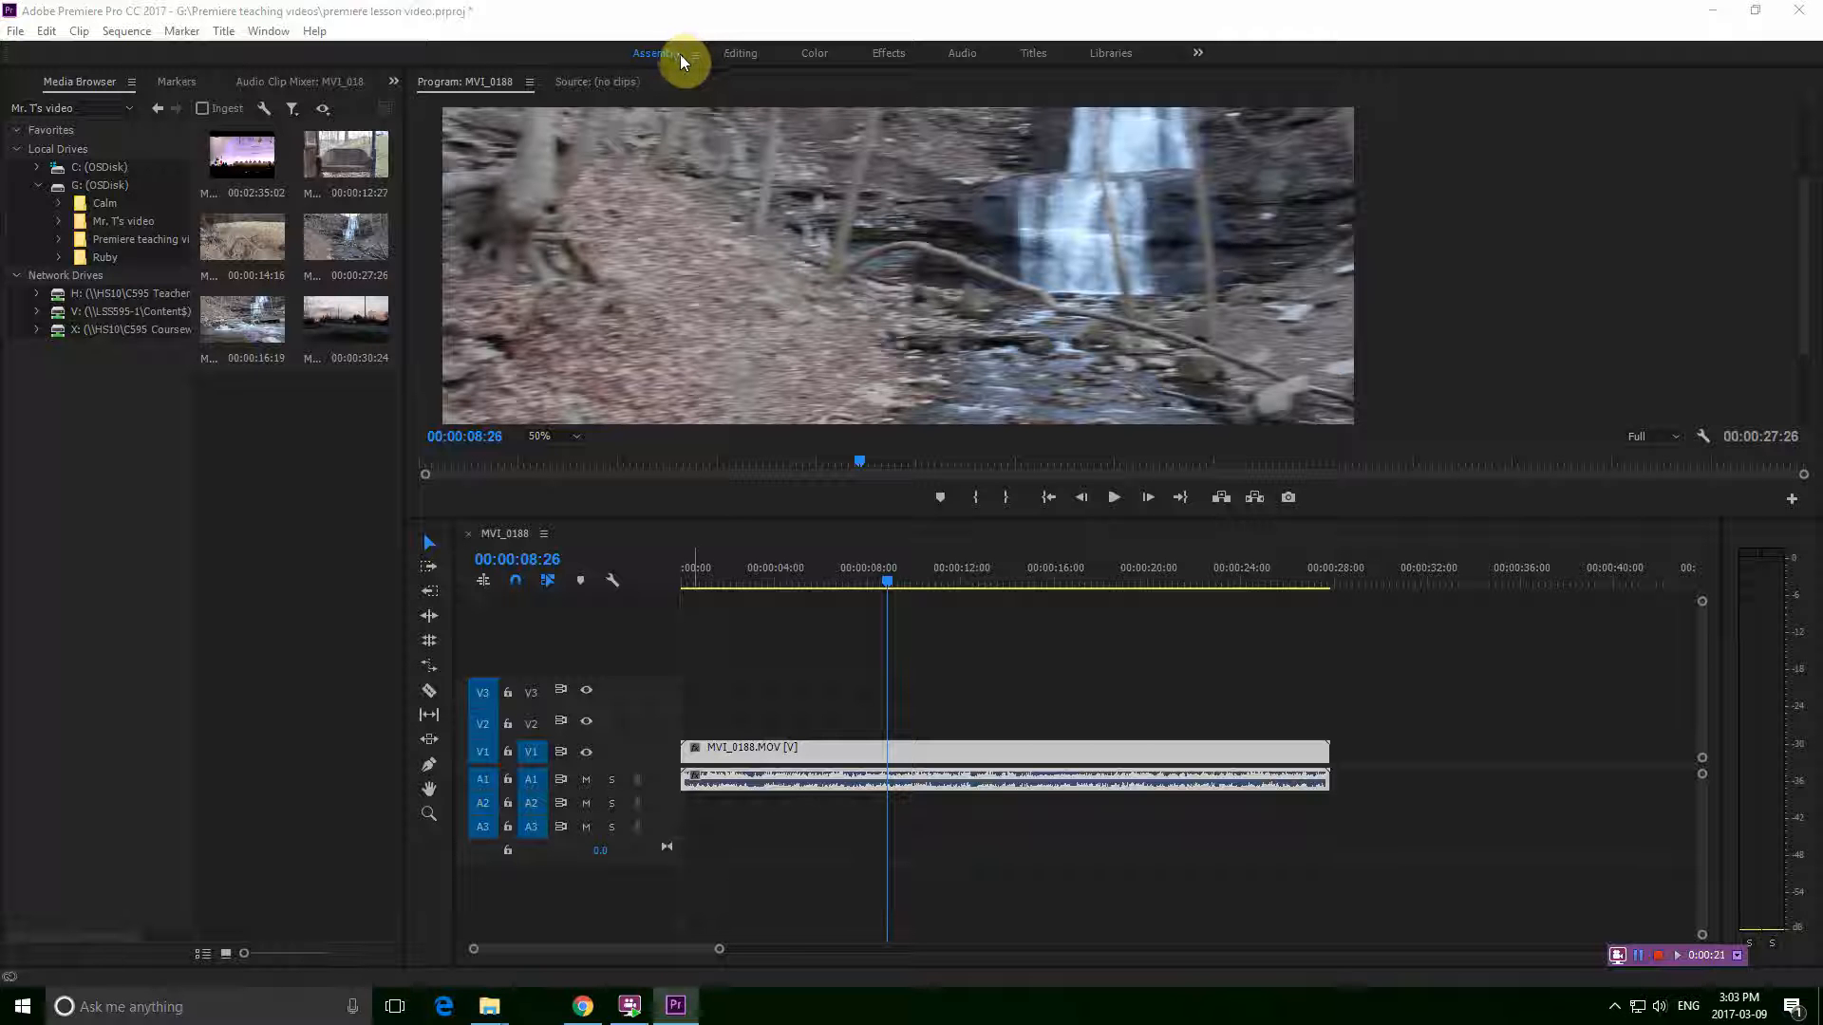
Compare the Editing and Assembly workspaces and view the project's clips alongside the media browser
left_click(750, 52)
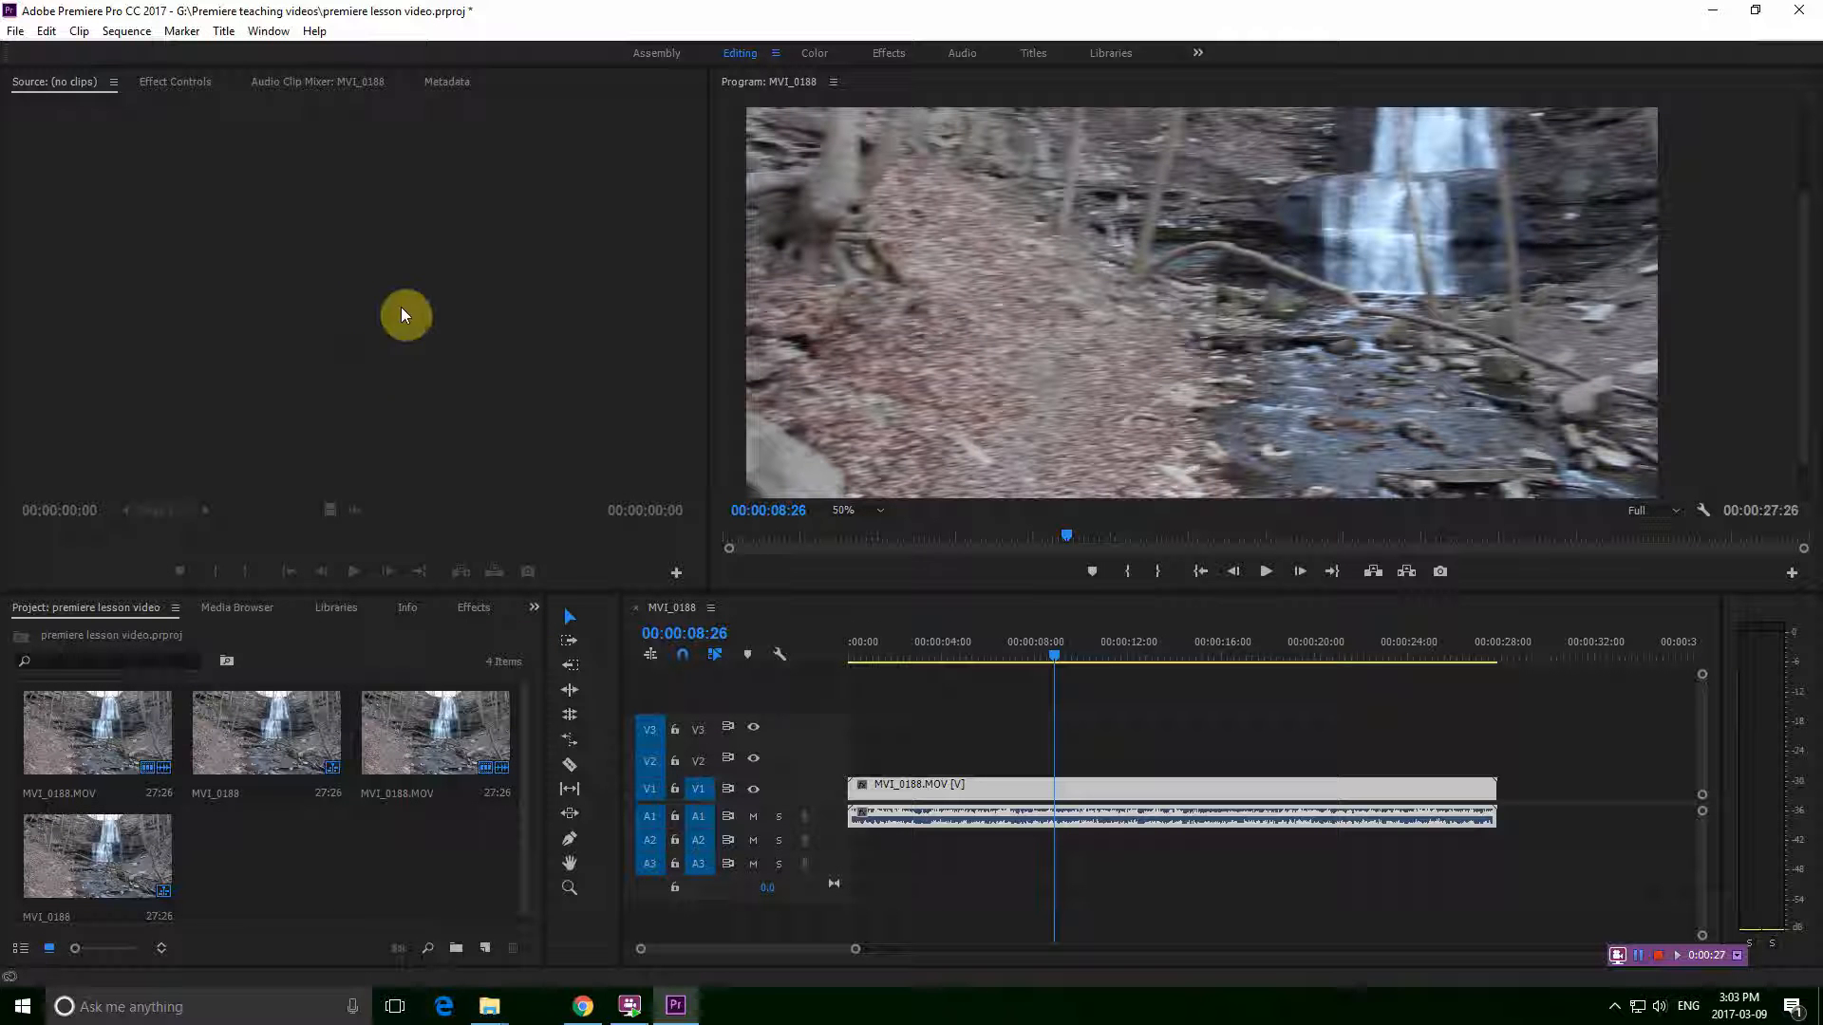
left_click(669, 53)
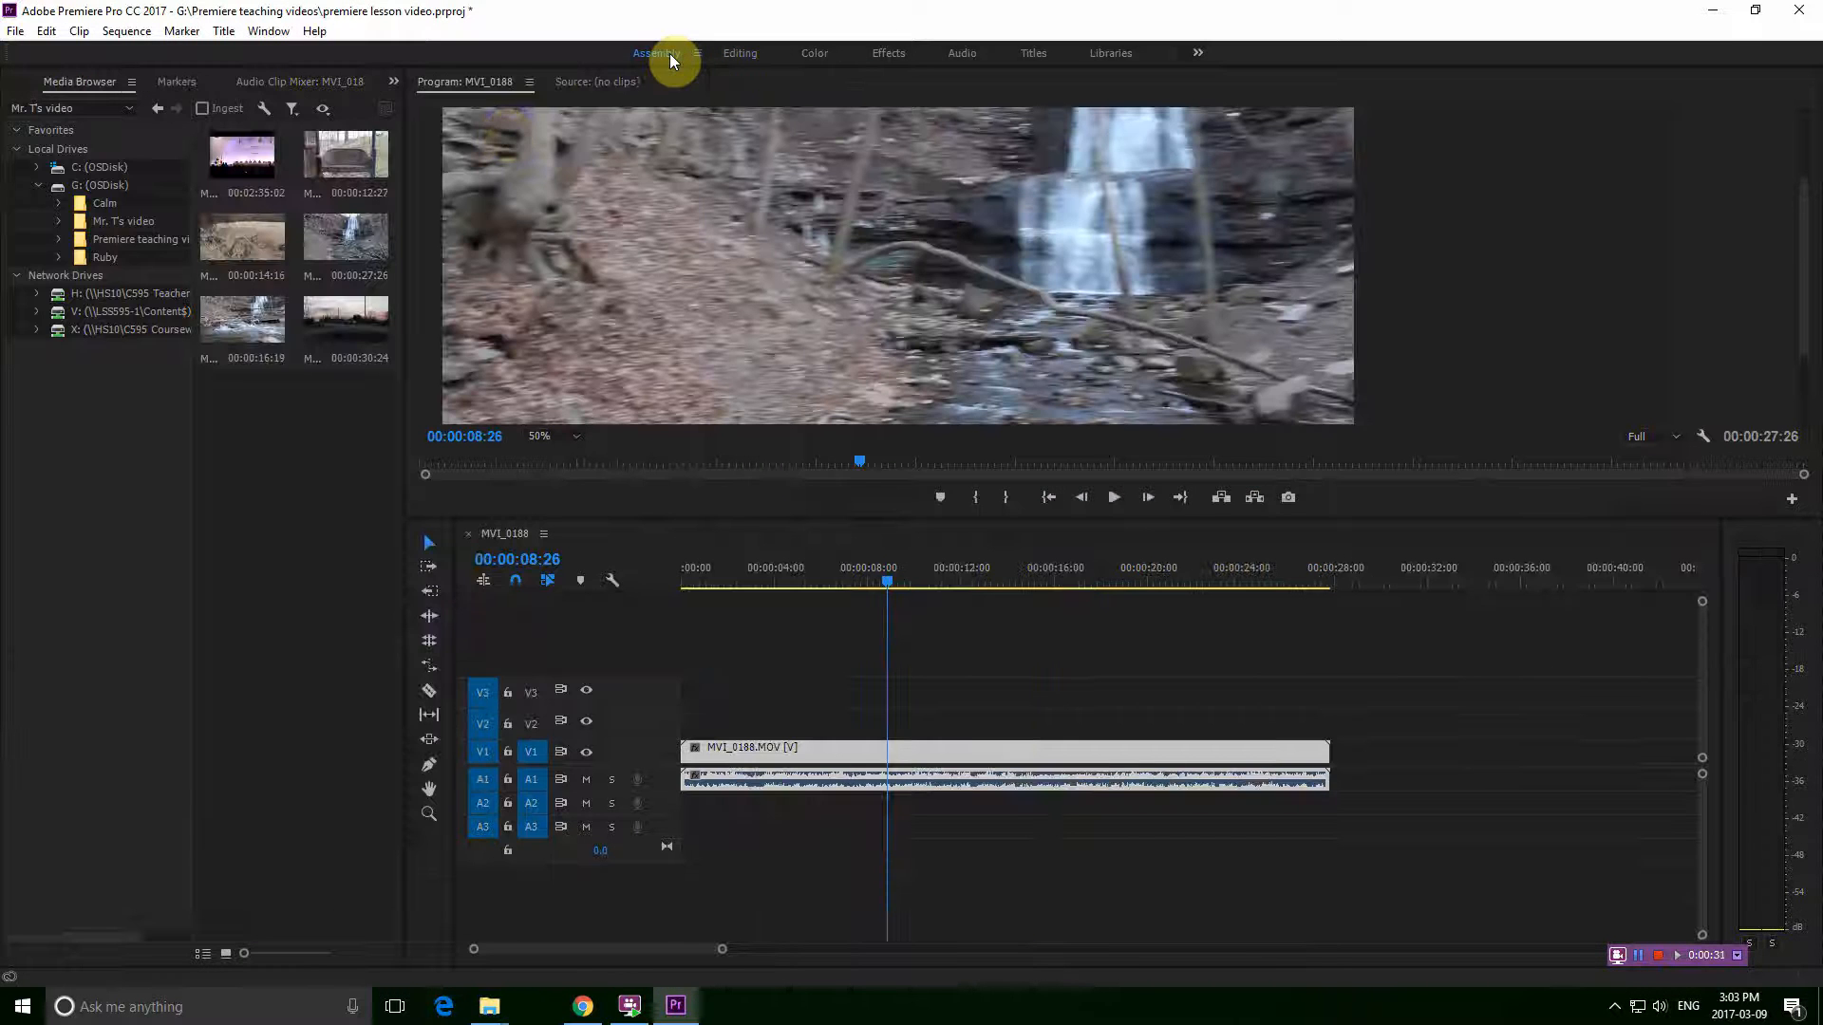
left_click(21, 88)
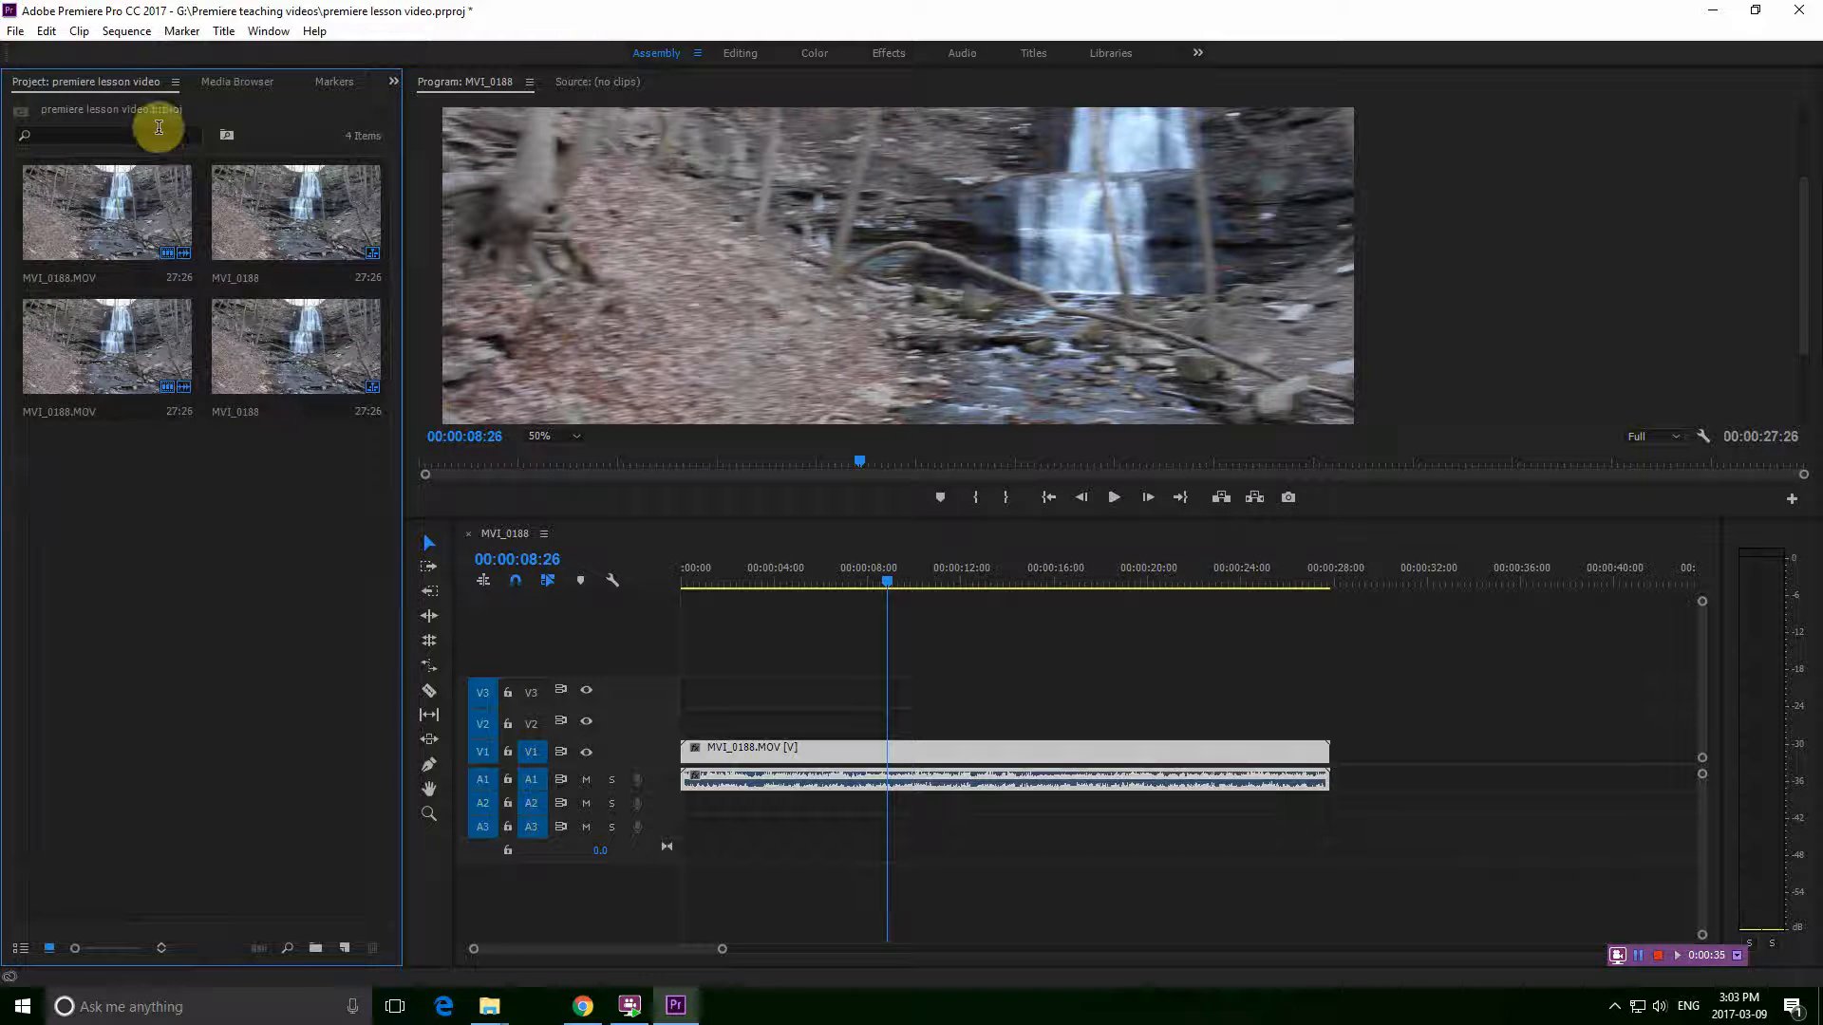
left_click(230, 82)
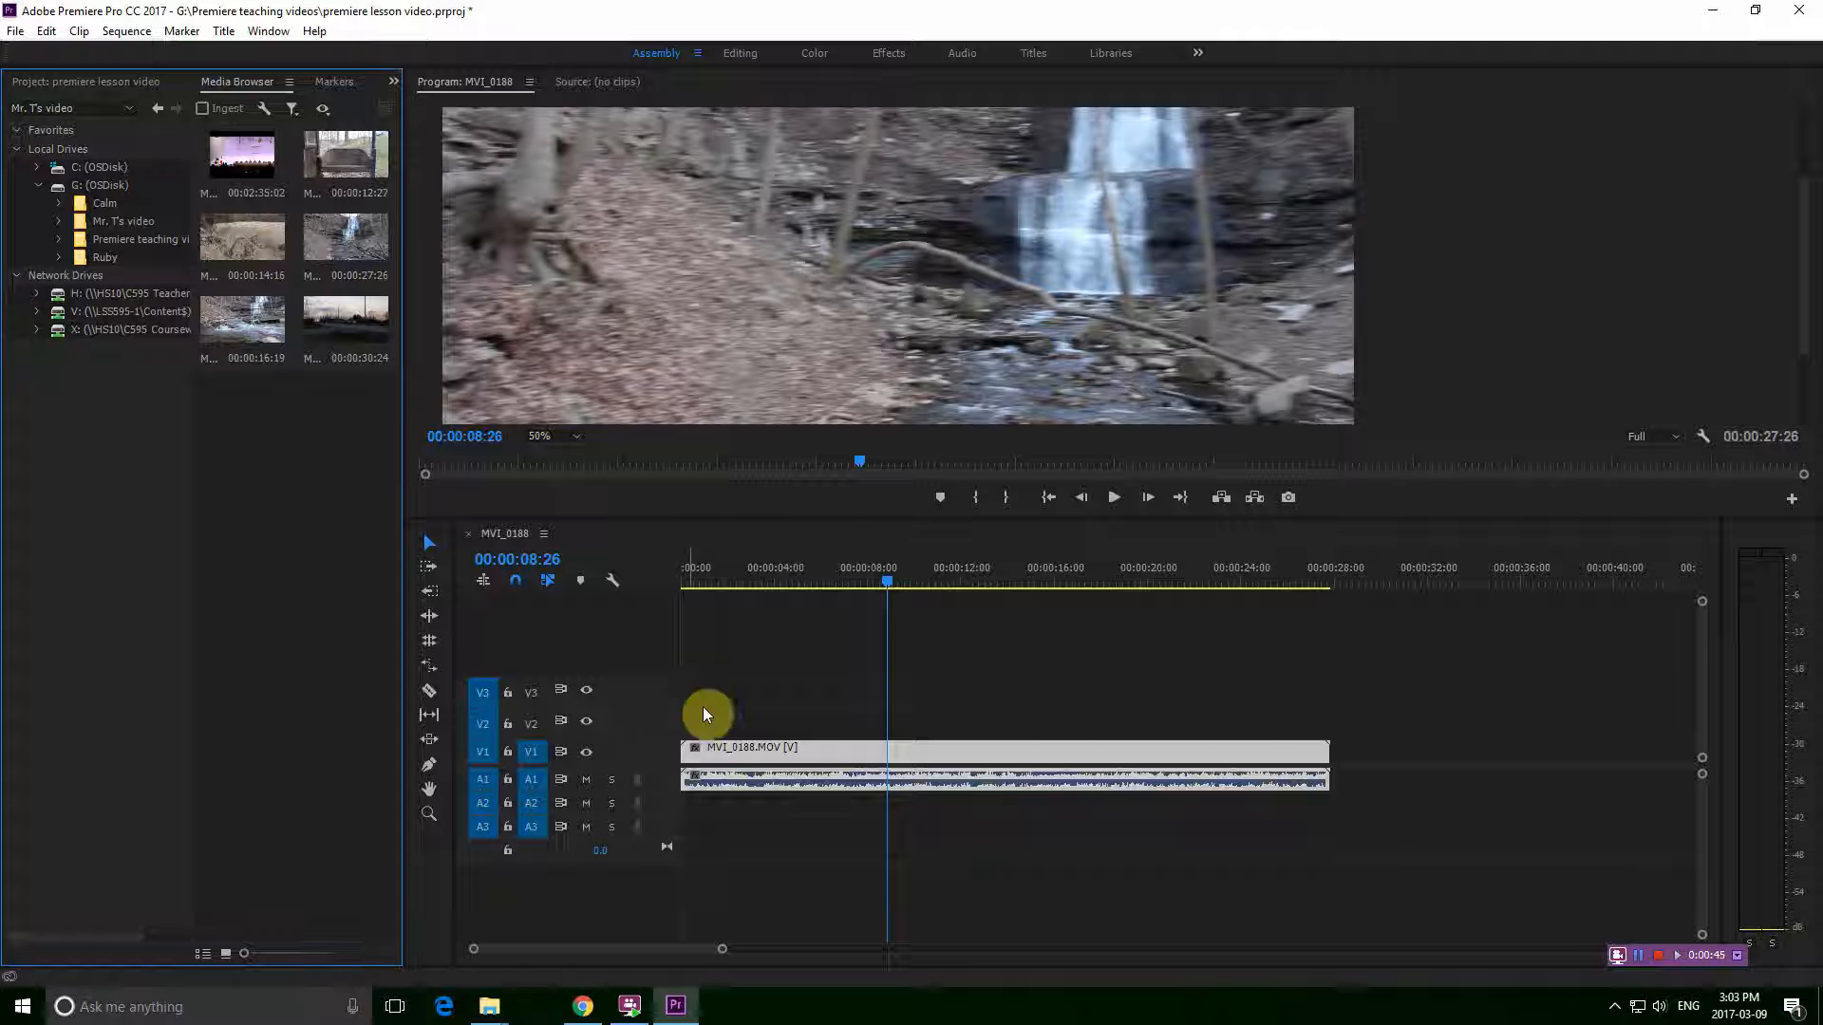
left_click(91, 82)
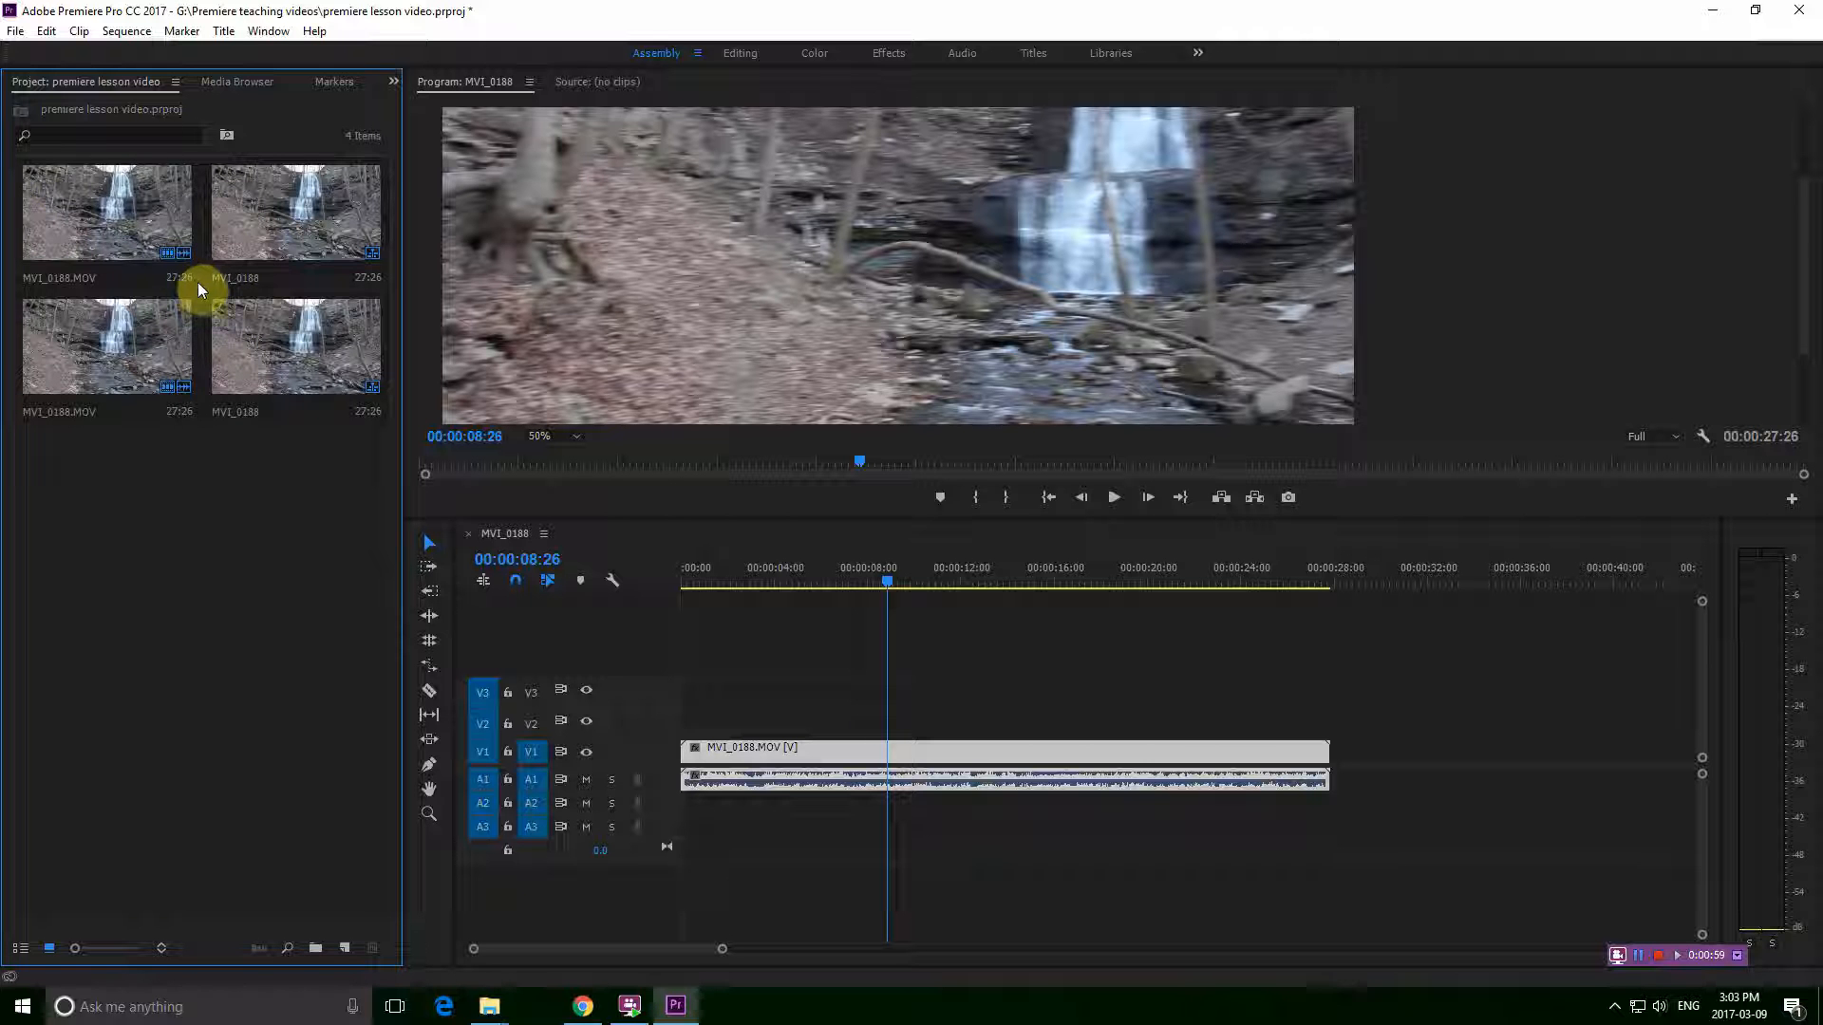
left_click(253, 83)
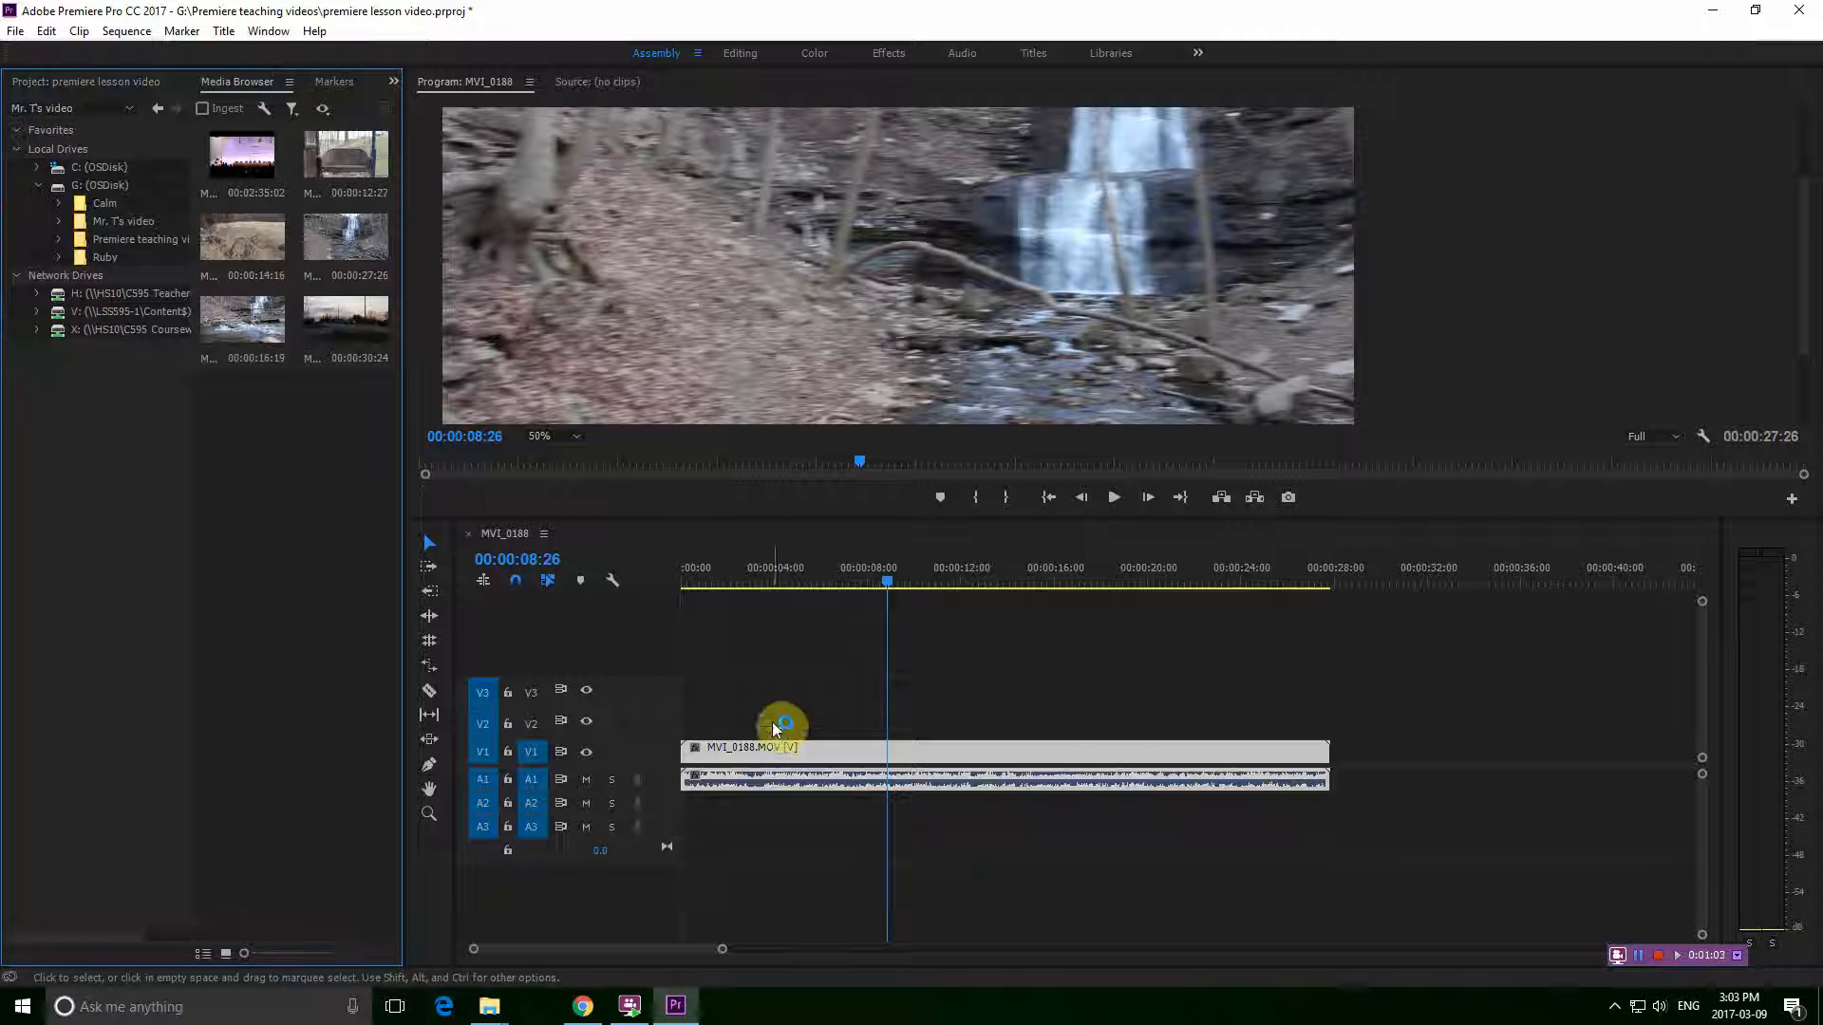
Enlarge the V1 and A1 tracks to show the clip's thumbnails and audio waveform
double_click(645, 745)
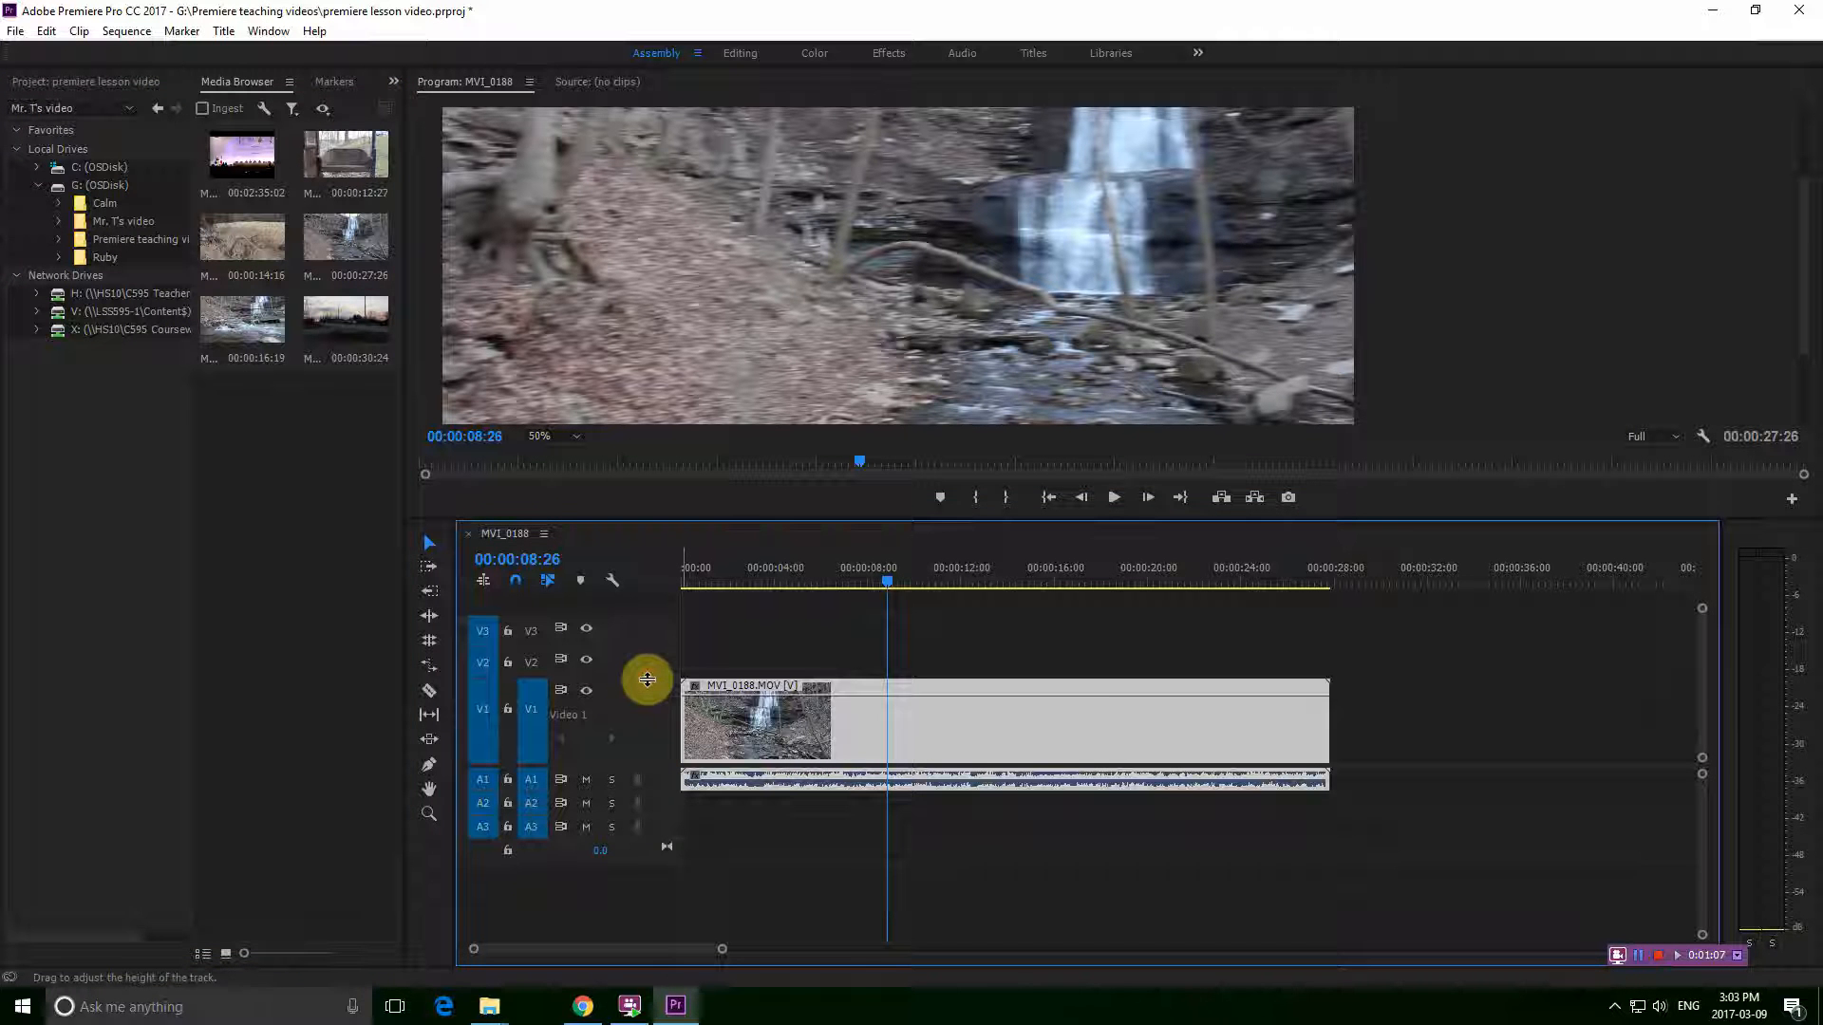
left_click_drag(617, 795, 619, 841)
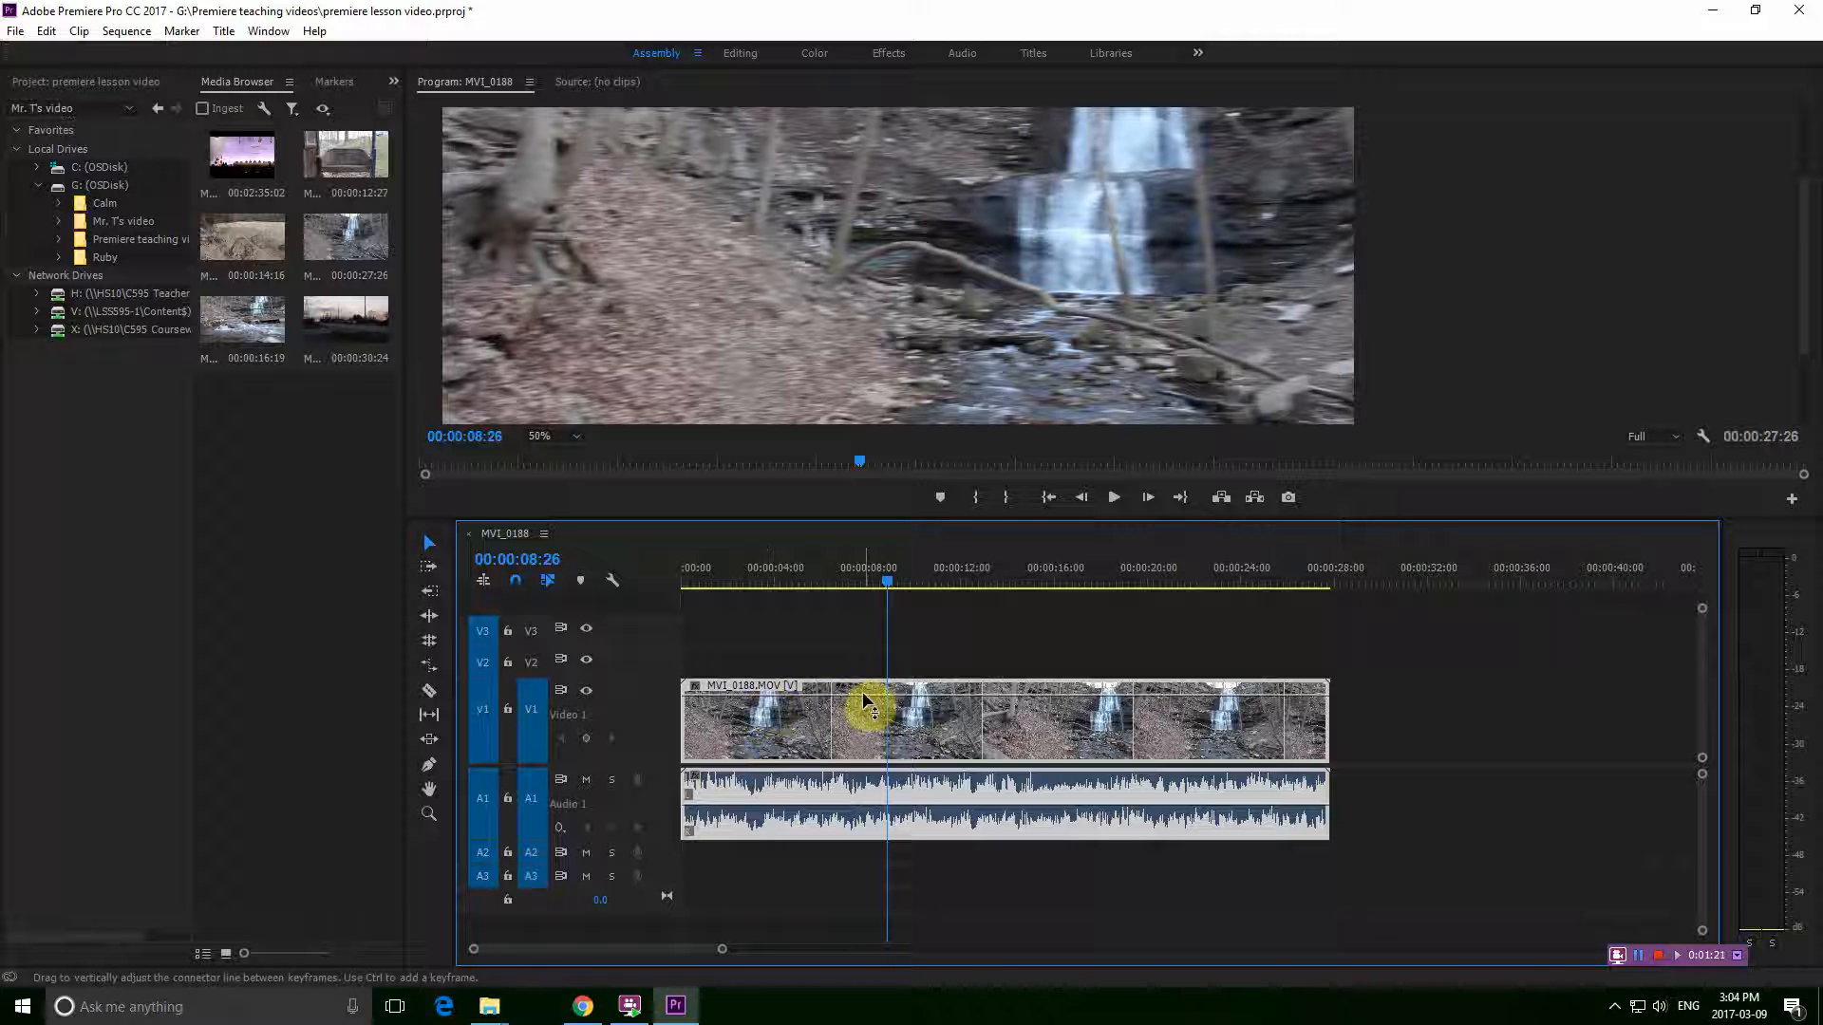
Lower the MVI_0188.MOV video clip's opacity on V1 and raise it back to full
mouse_move(862, 691)
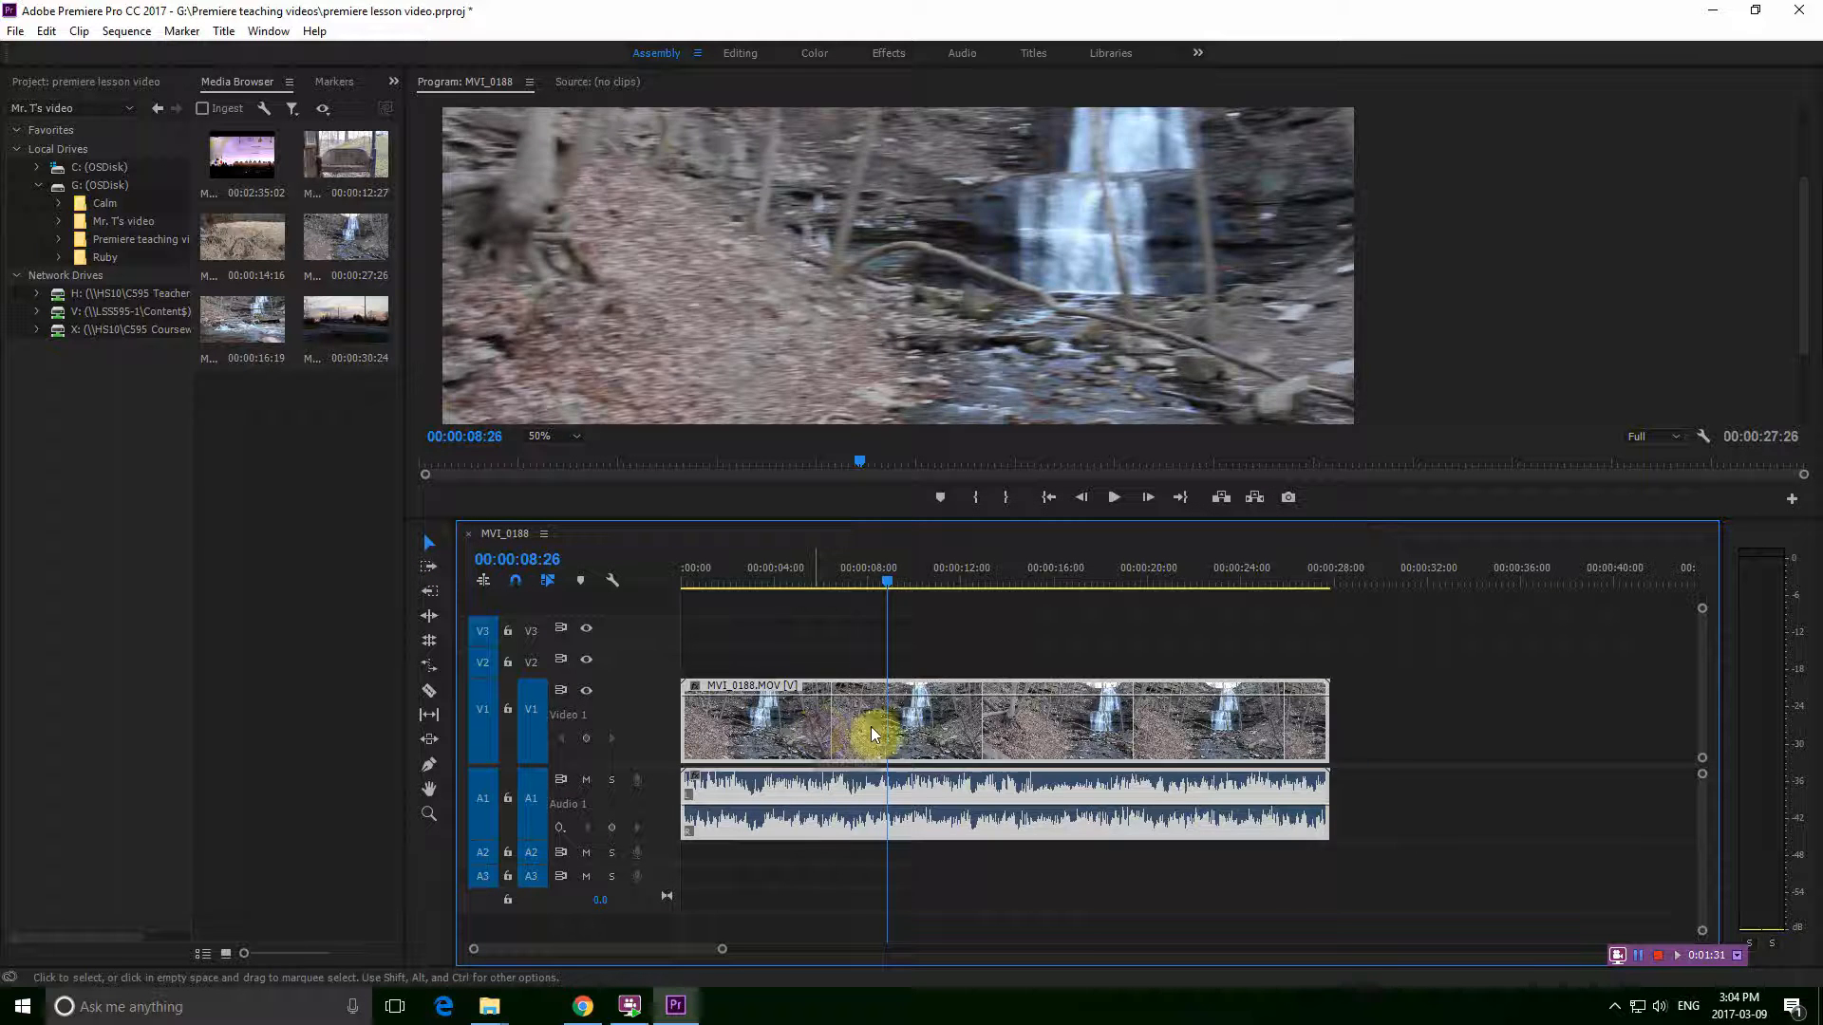
mouse_move(870, 726)
left_mouse_down()
mouse_move(953, 734)
mouse_move(862, 731)
left_mouse_up()
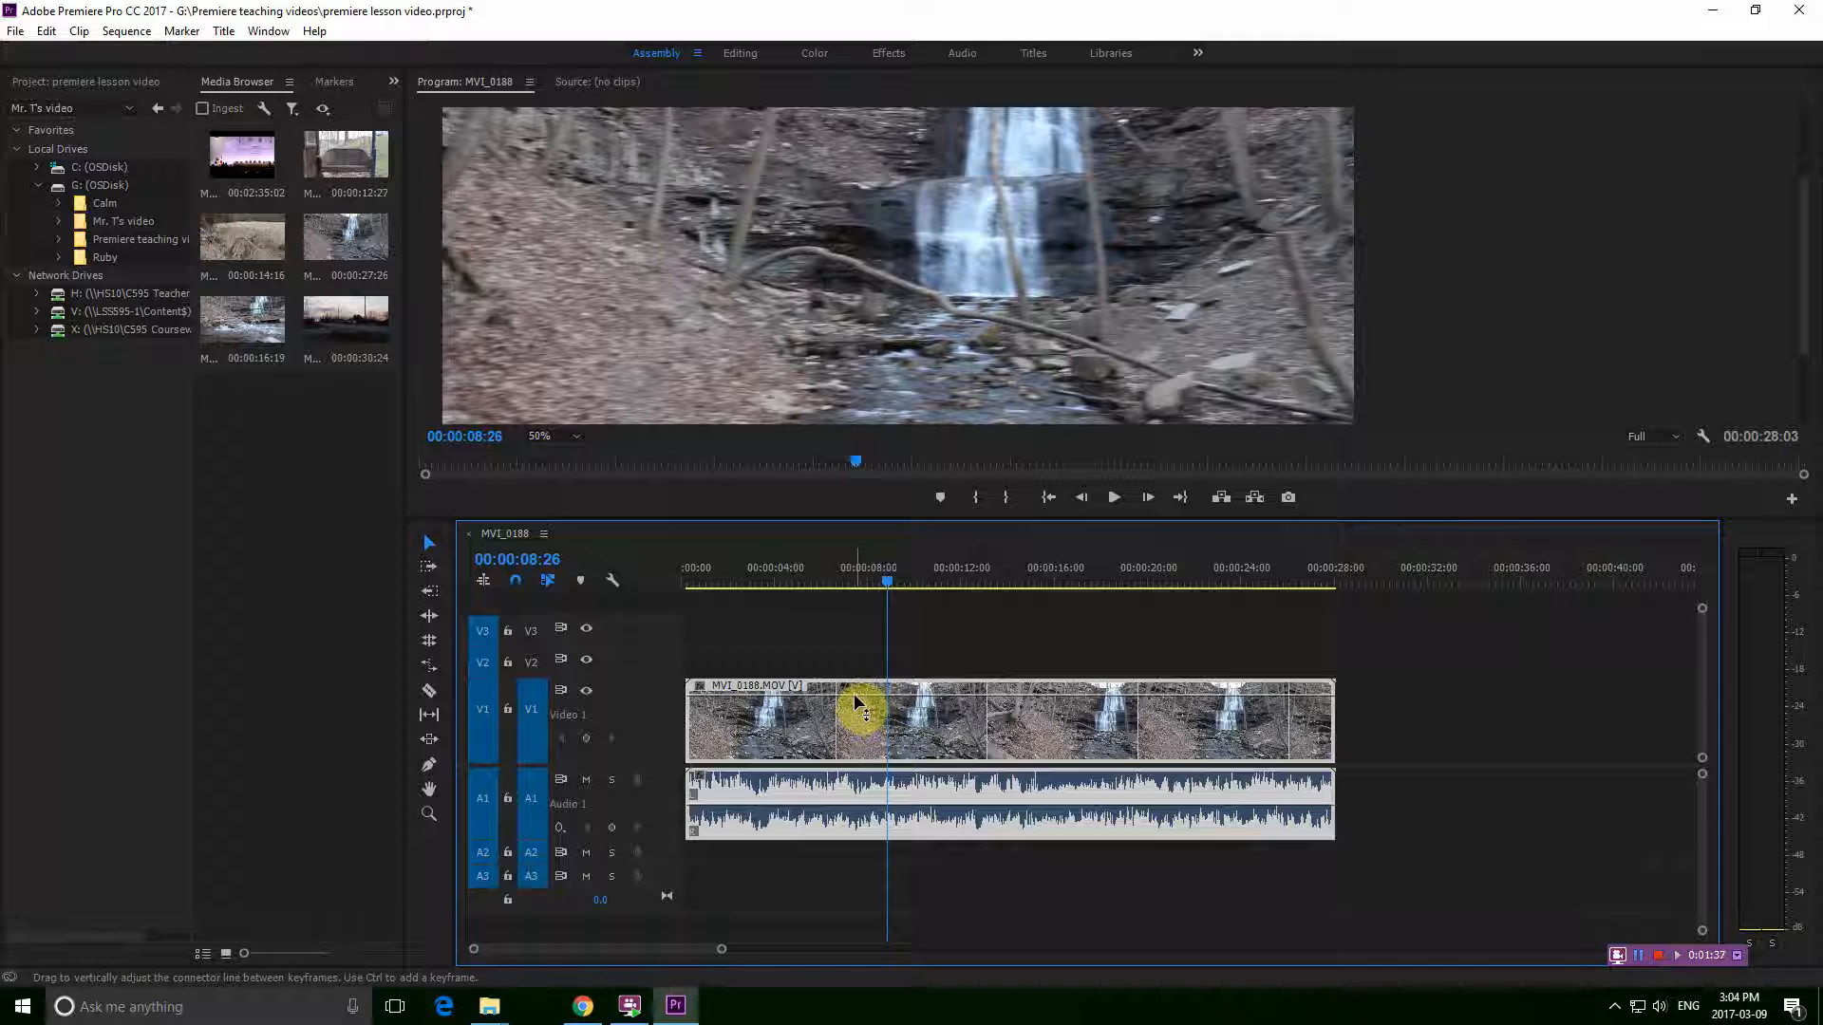
left_click_drag(852, 693, 854, 735)
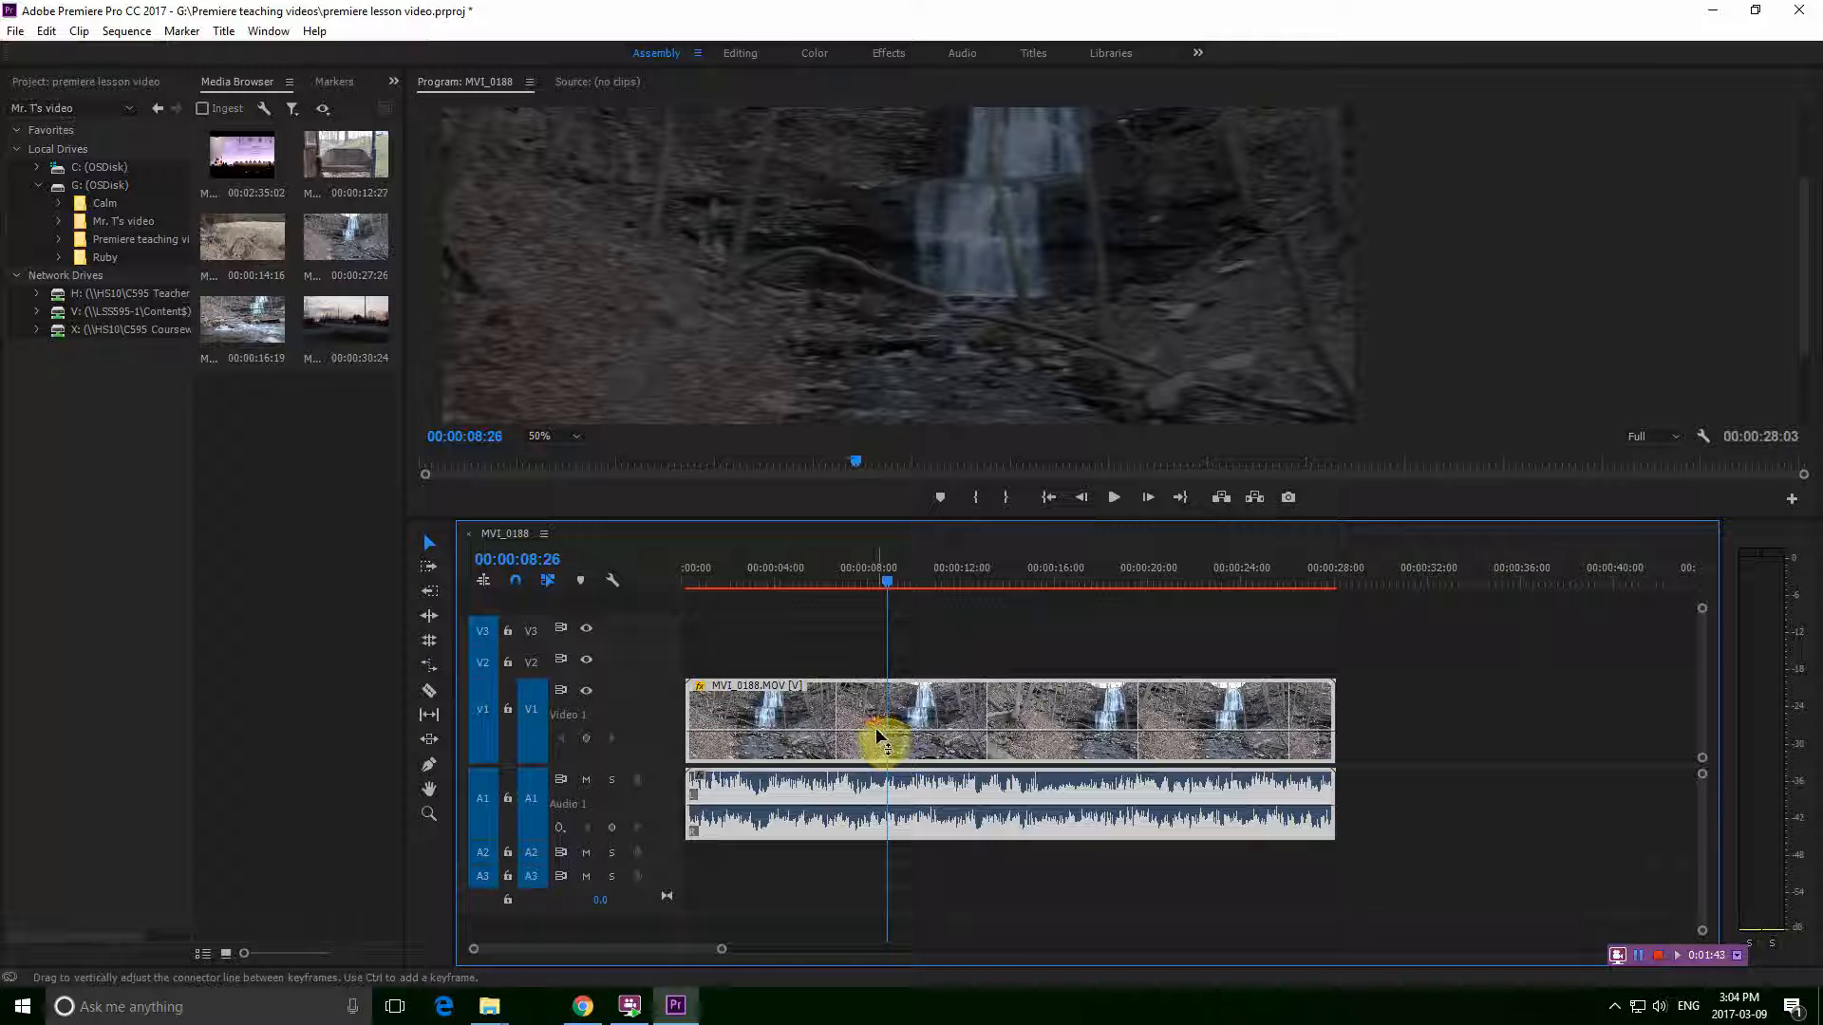
left_click_drag(878, 735, 874, 704)
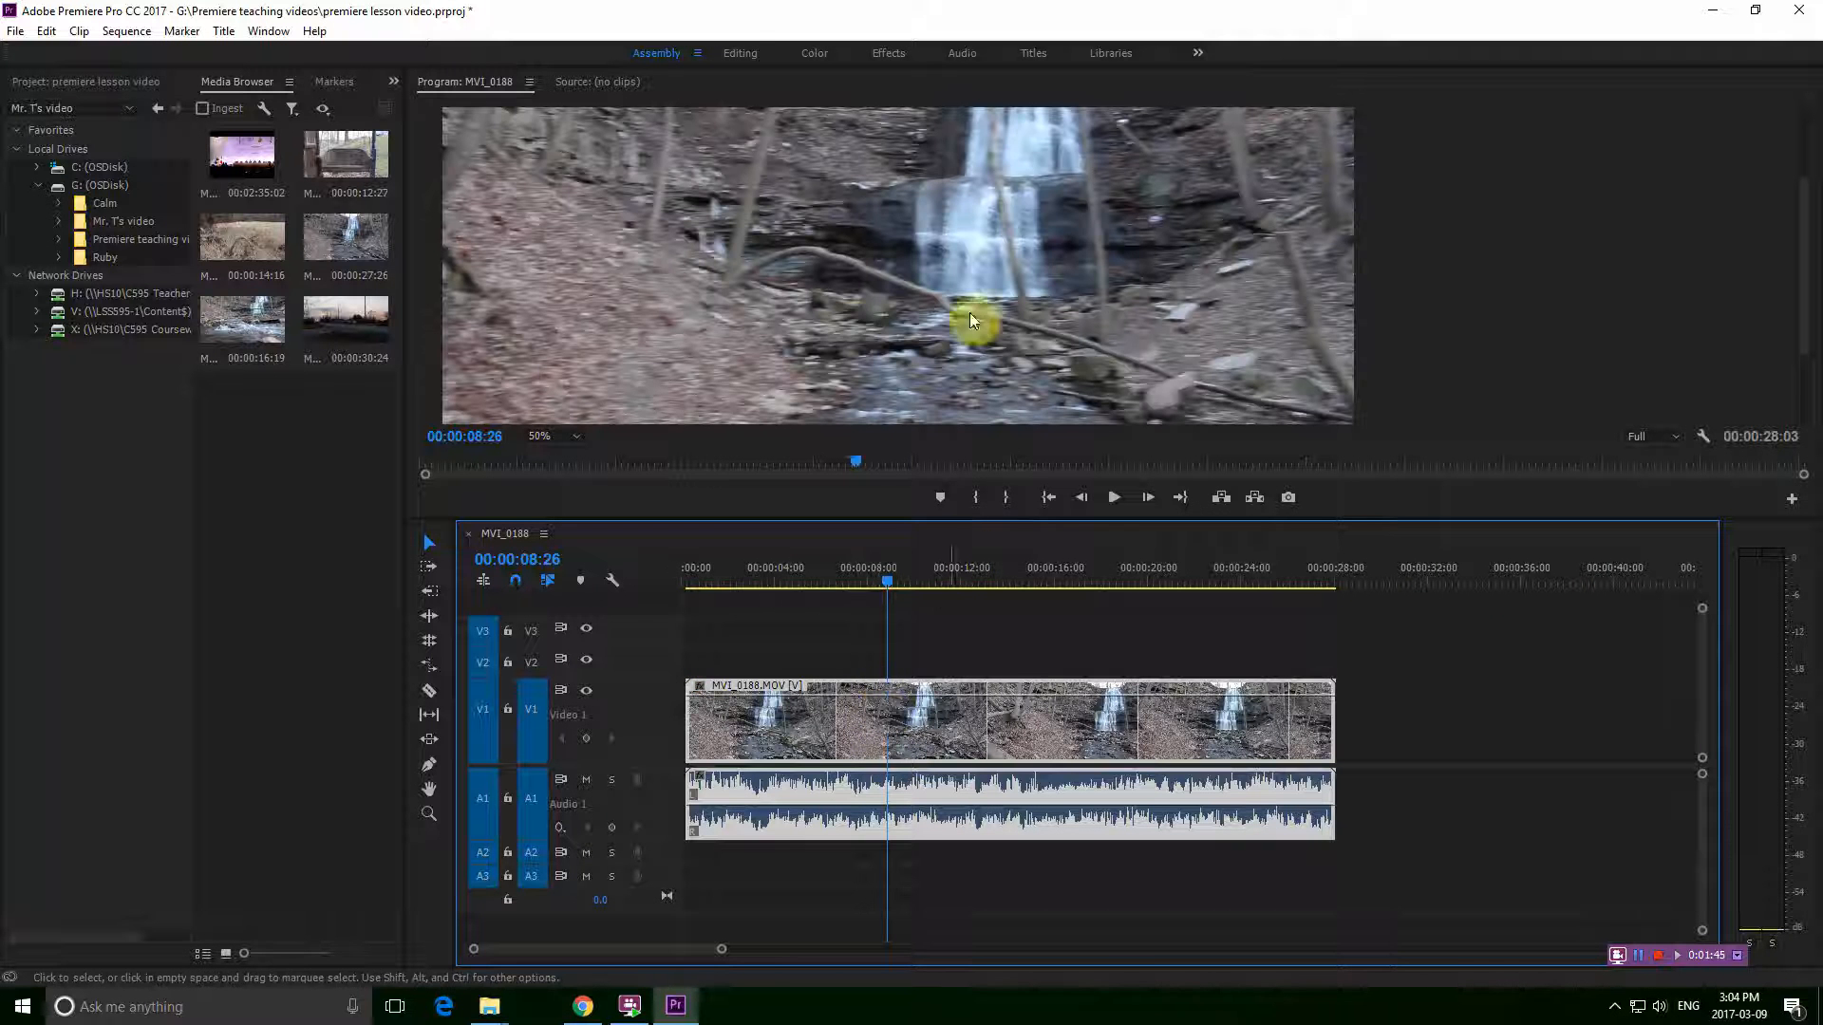
Move the playhead to 00:00:09:13 and slide the clip back to the start of the sequence
left_click(885, 581)
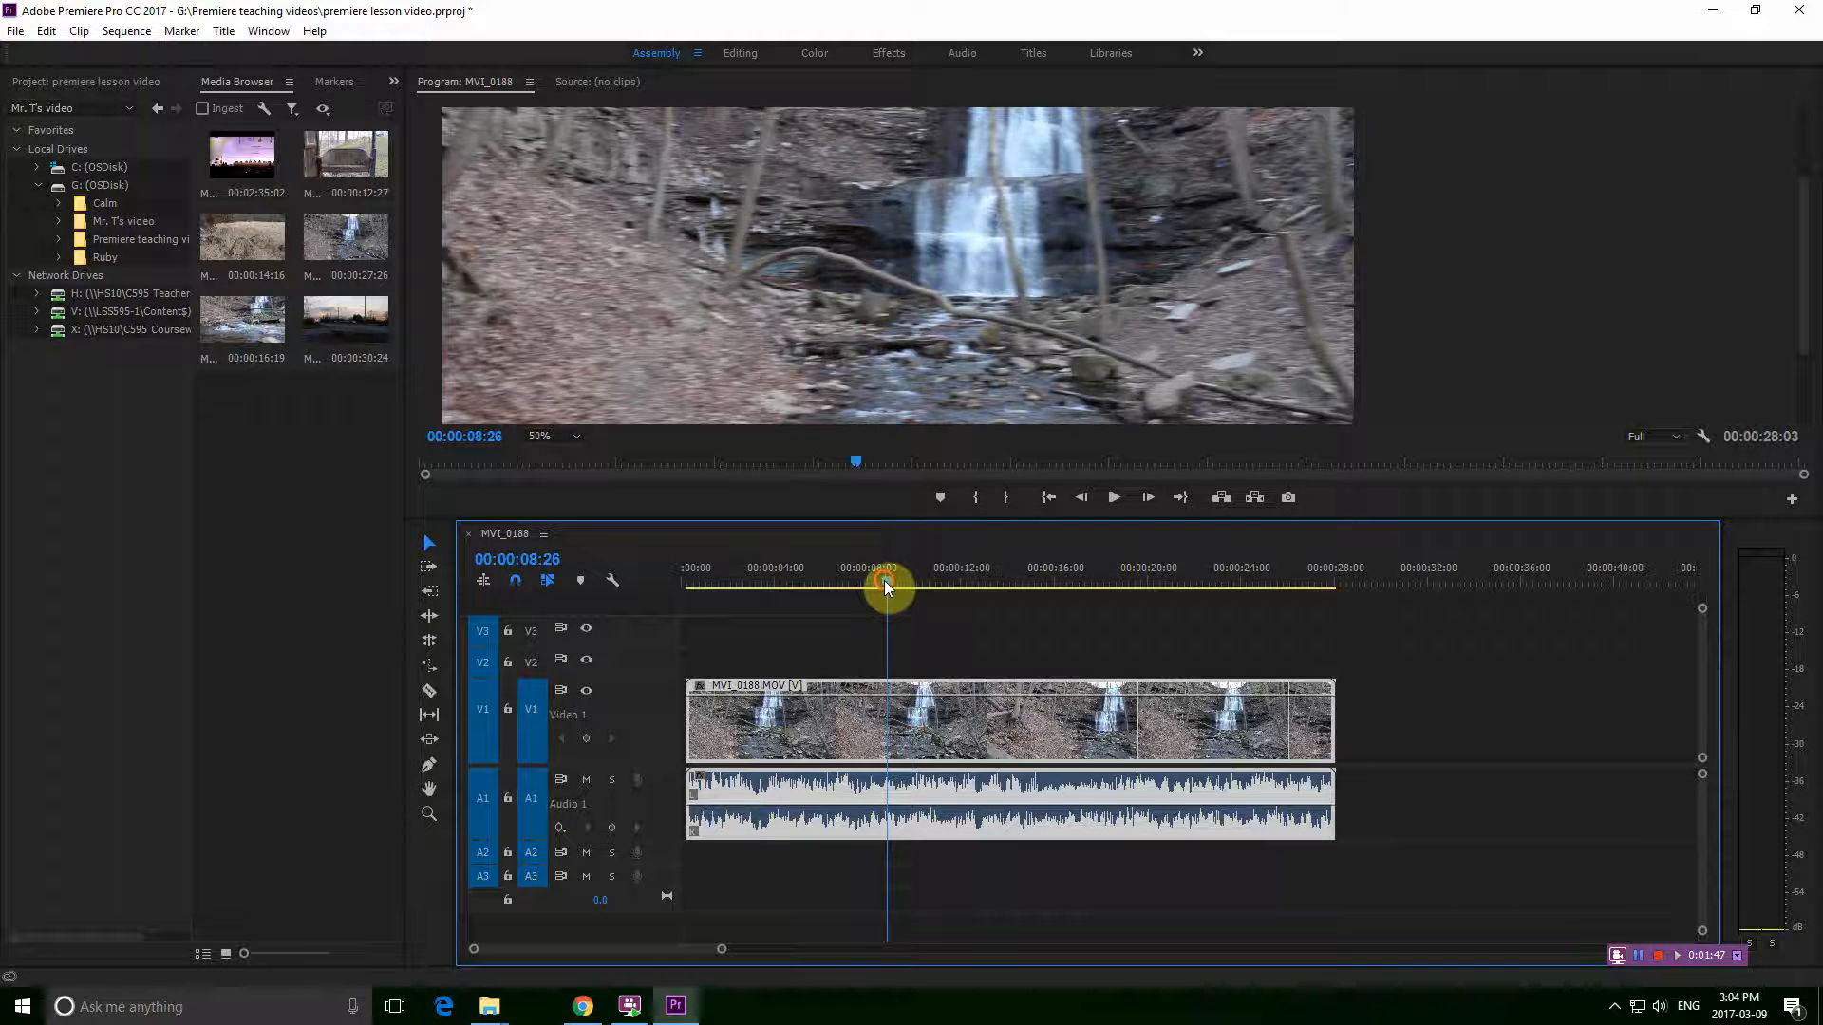
left_click_drag(884, 581, 898, 579)
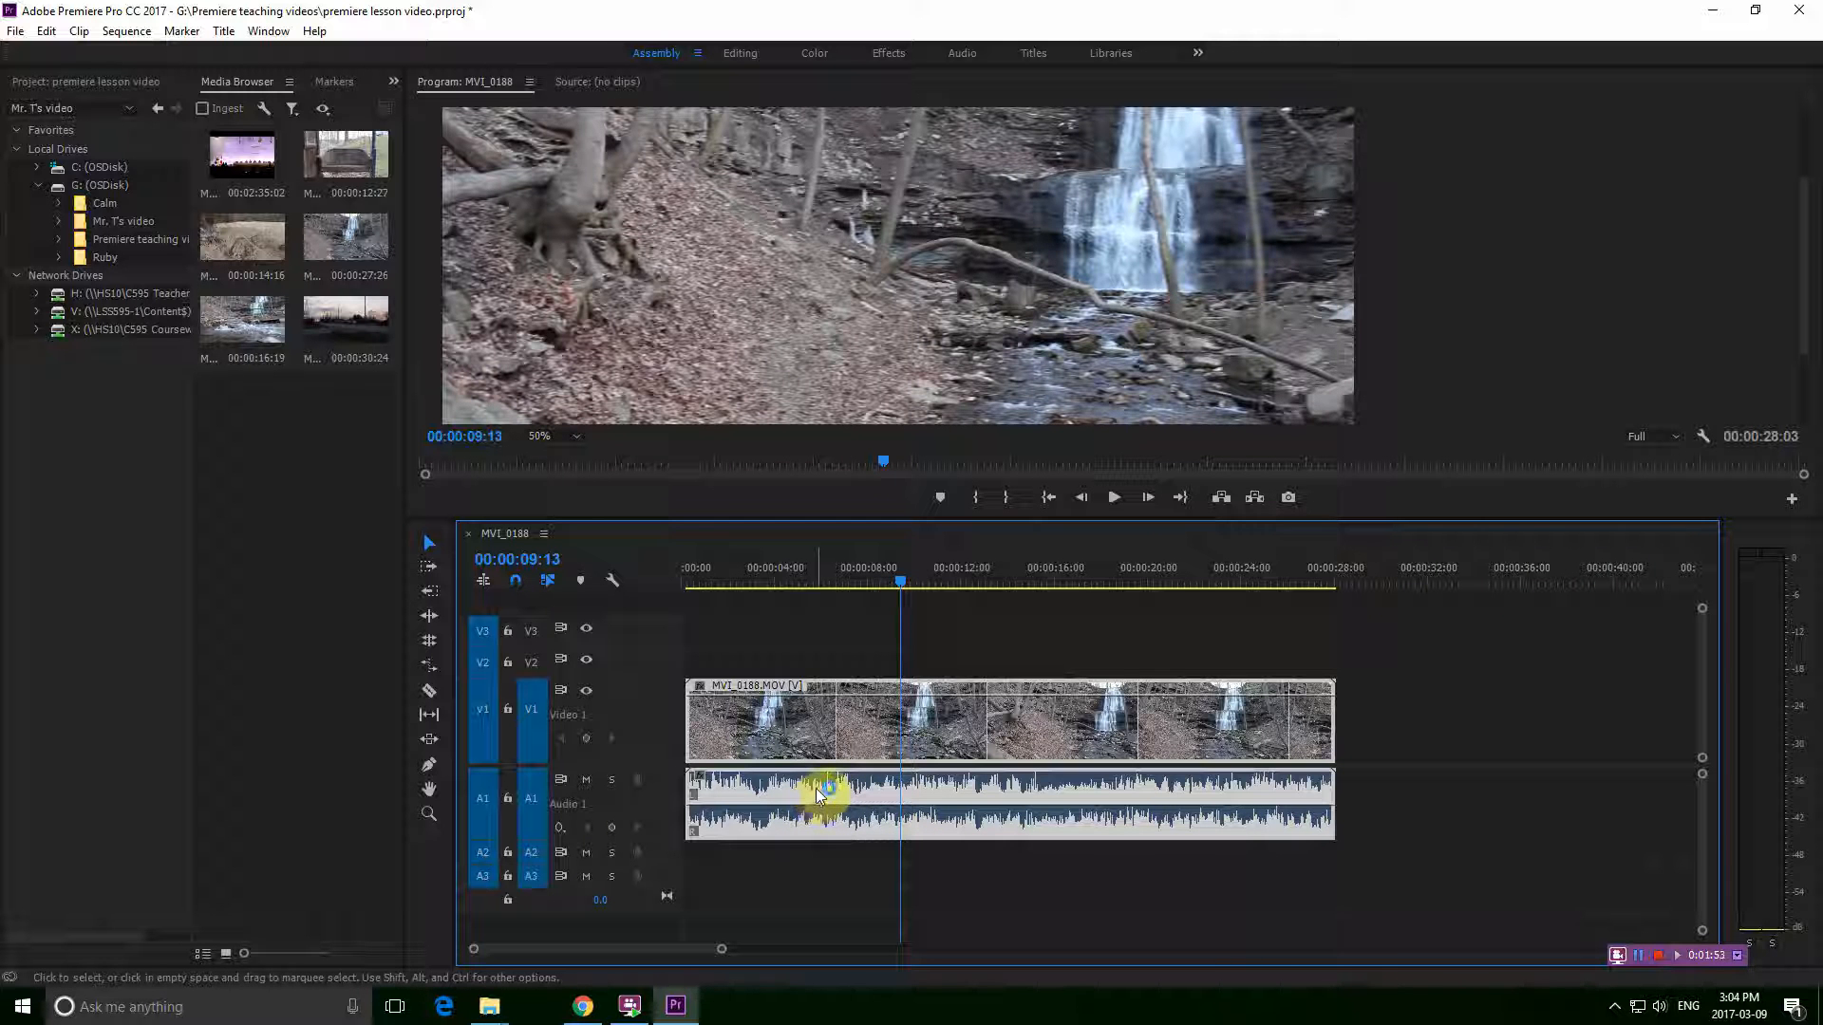
mouse_move(816, 788)
left_mouse_down()
mouse_move(843, 789)
mouse_move(822, 801)
left_mouse_up()
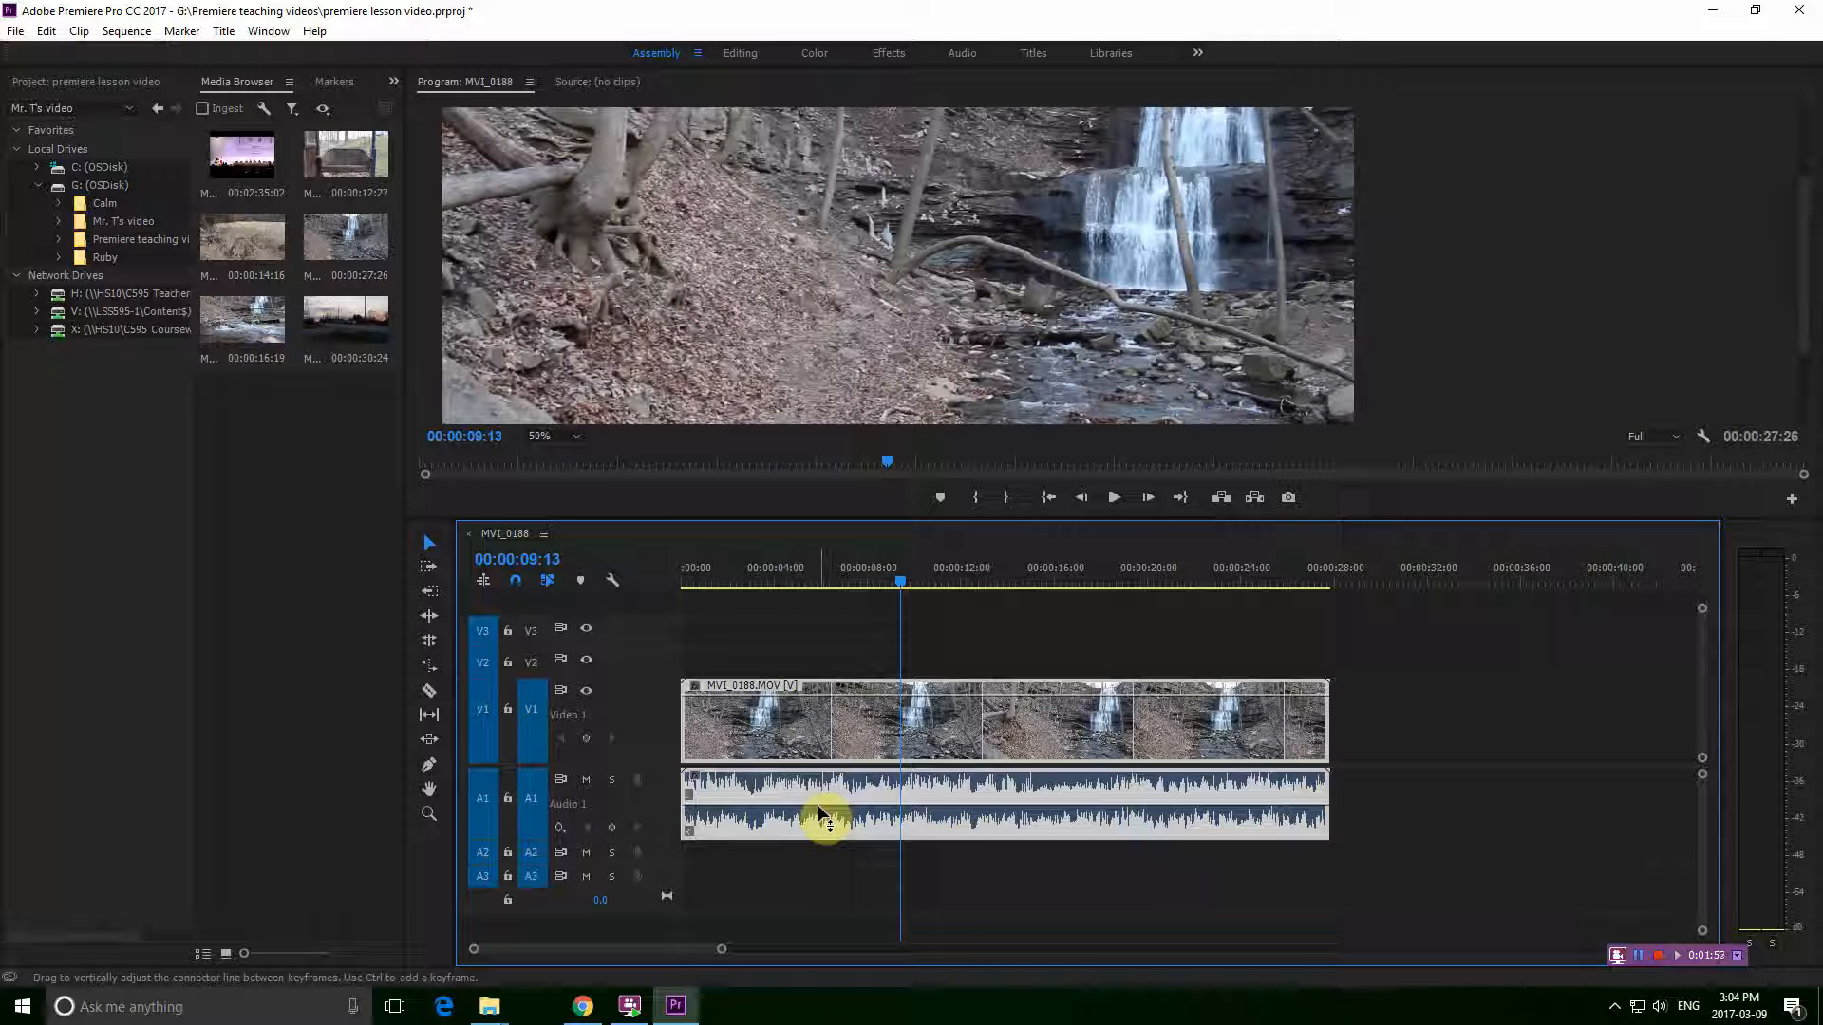
Raise the volume level of the clip's audio on A1 and bring it back down
mouse_move(818, 808)
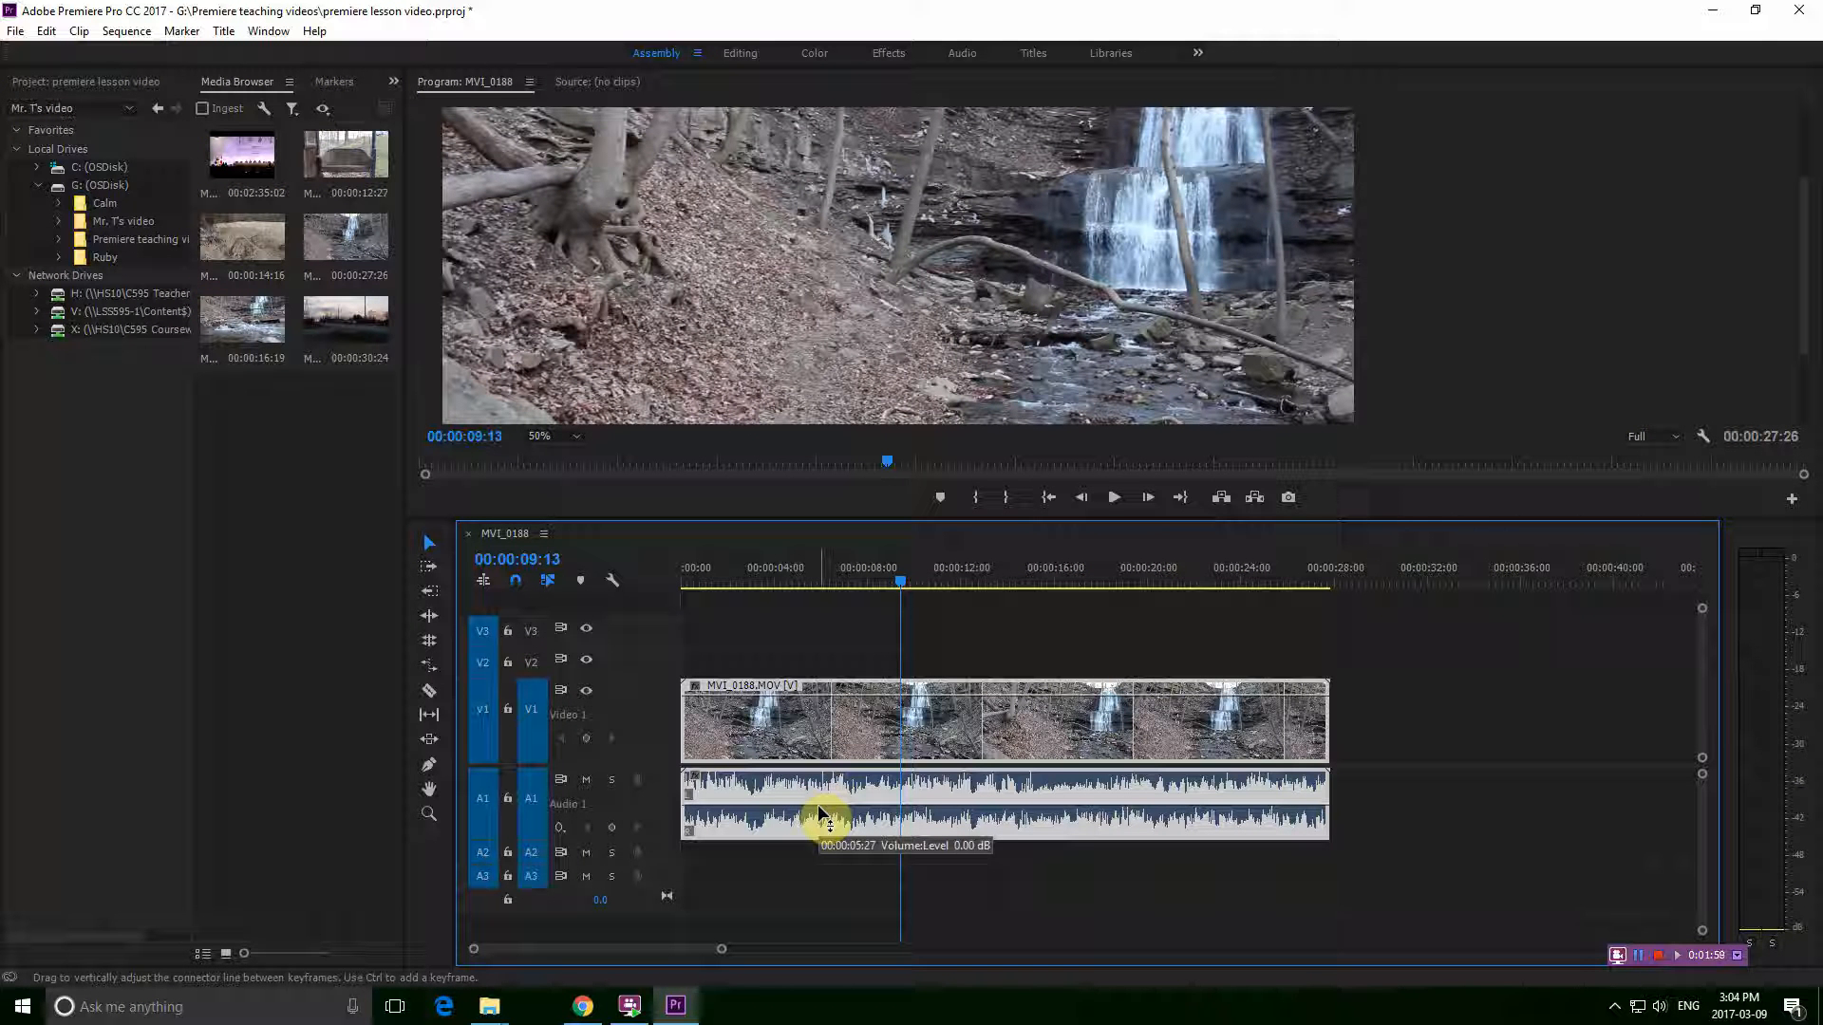
left_click_drag(819, 809, 823, 771)
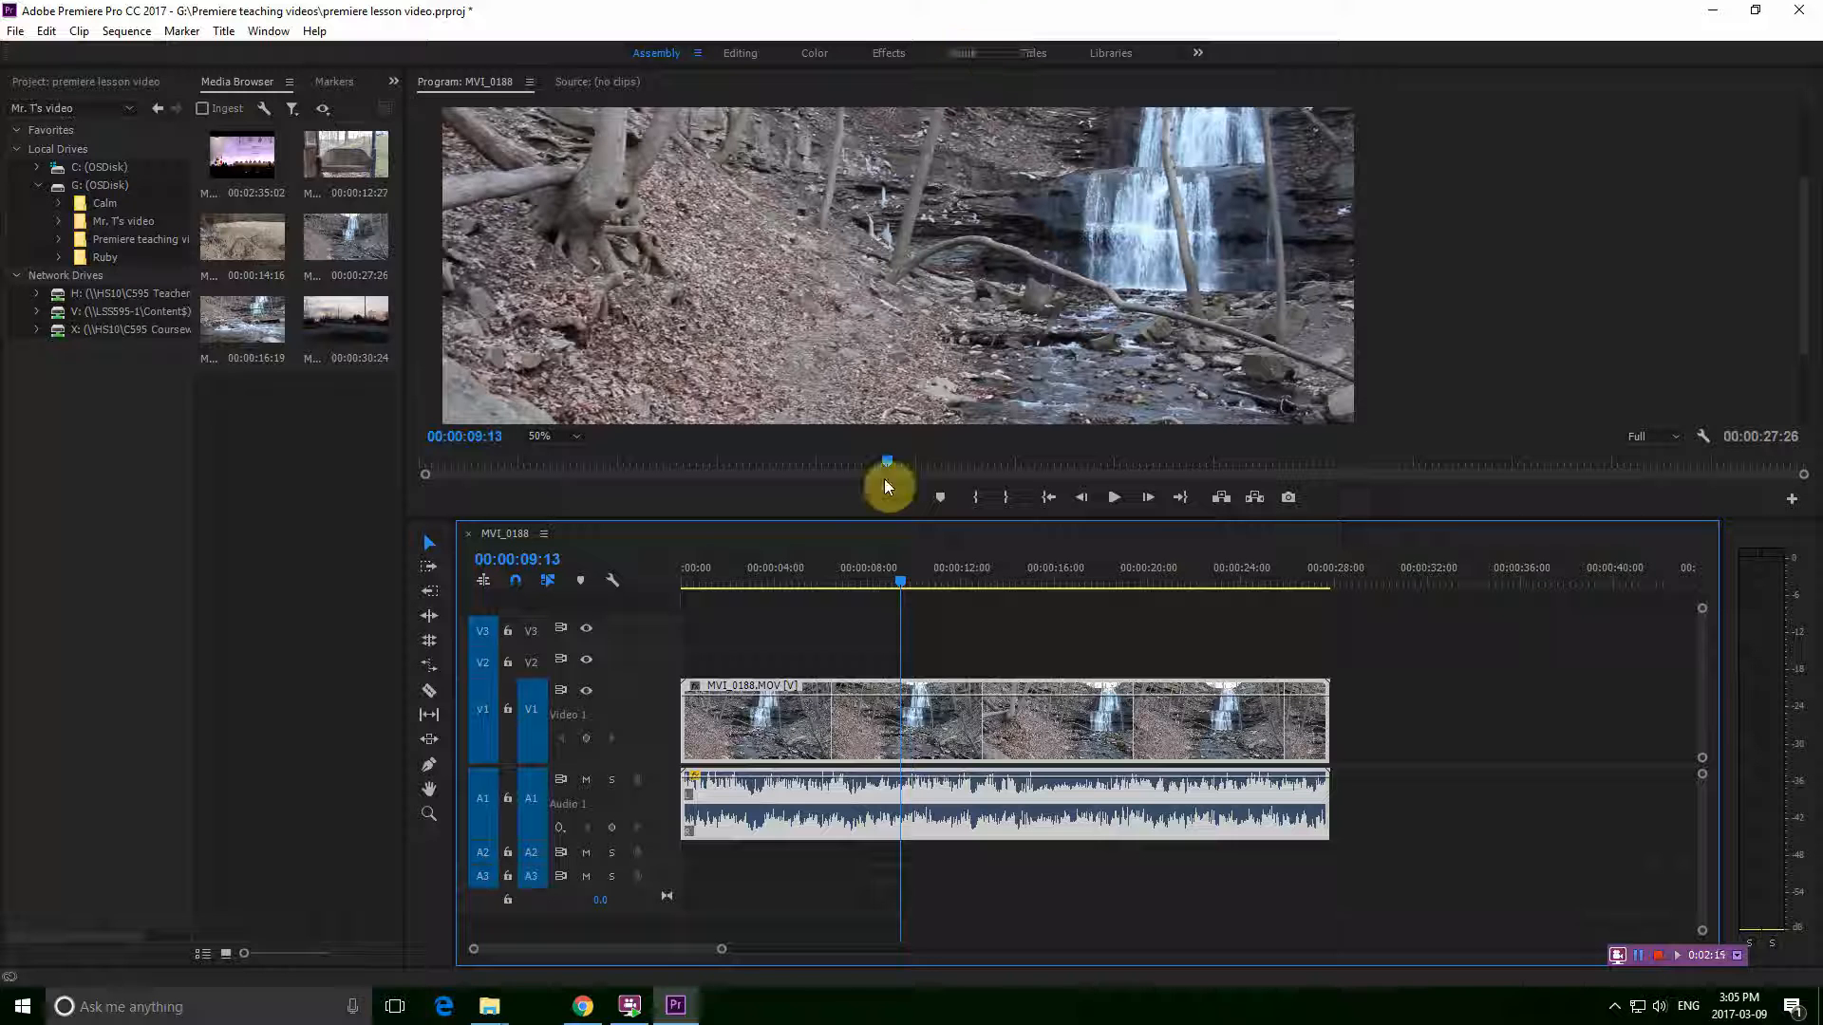
mouse_move(798, 784)
left_mouse_down()
mouse_move(800, 854)
mouse_move(799, 810)
left_mouse_up()
left_click(824, 790)
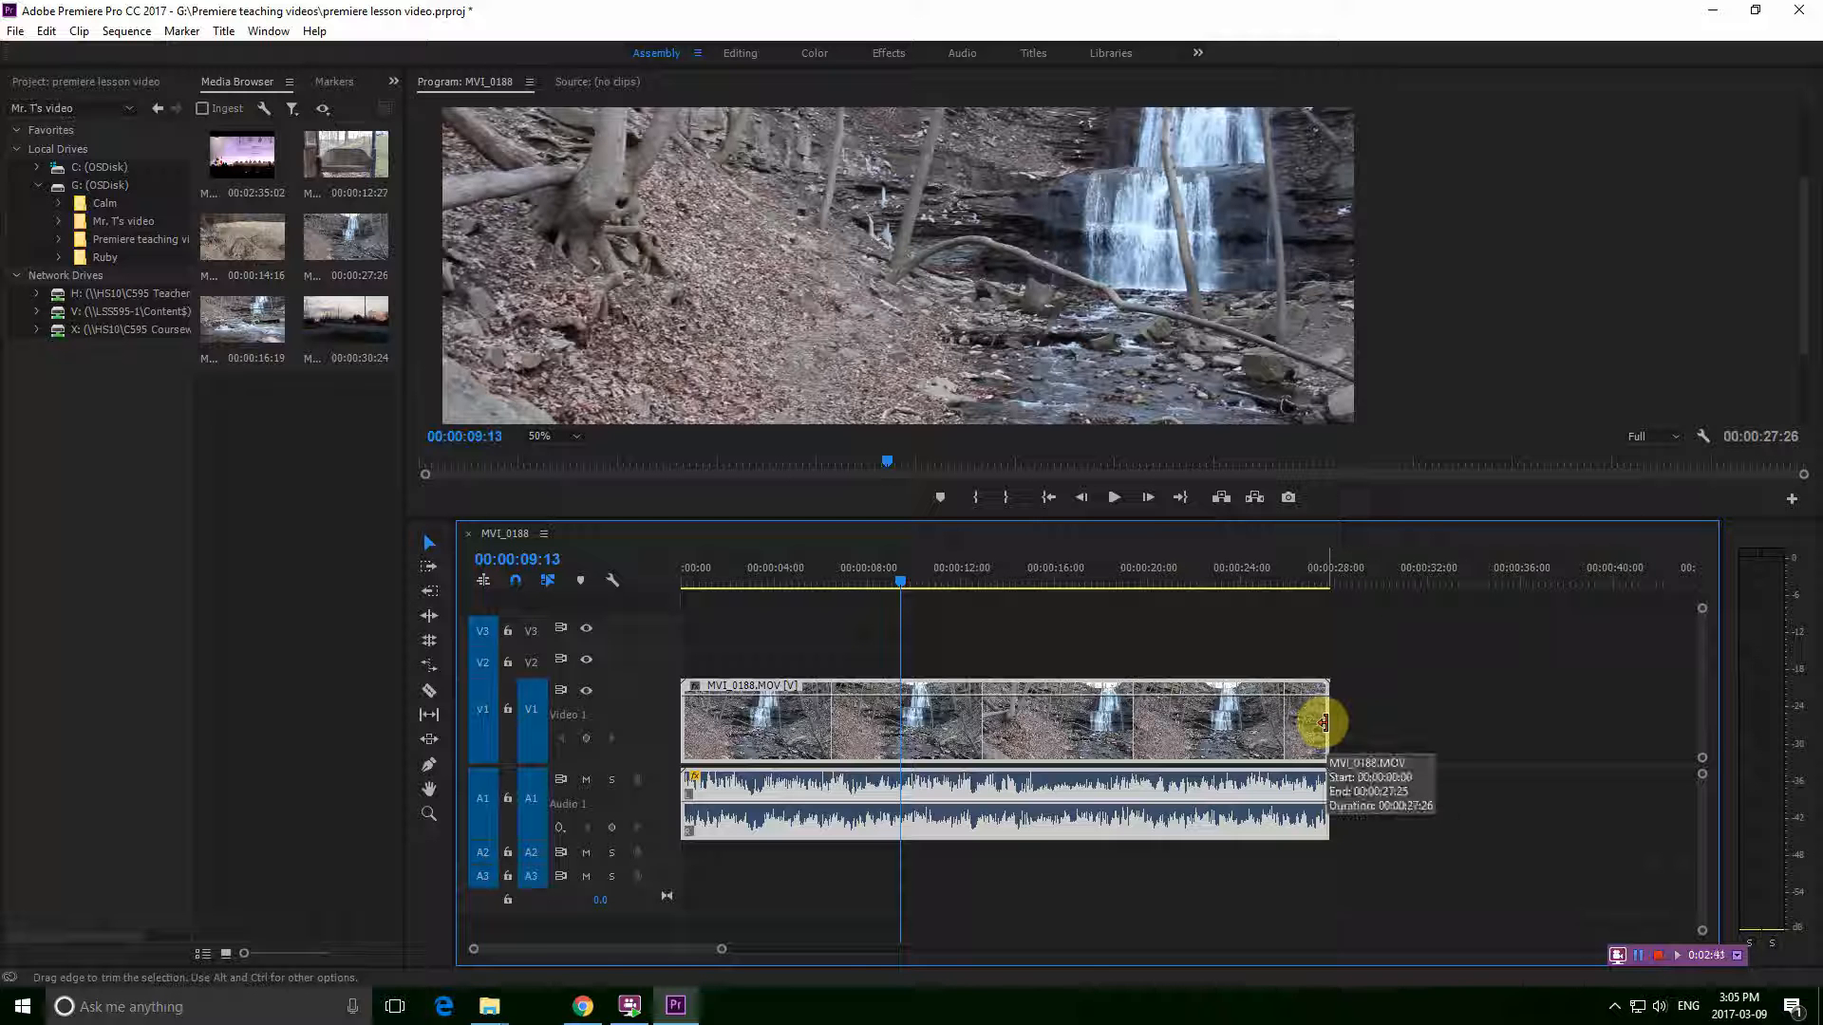
Trim the clip's end to 00:00:22:27, shorten it further to 00:00:20:03, and extend it back to 00:00:27:26
left_click_drag(1323, 724, 1204, 719)
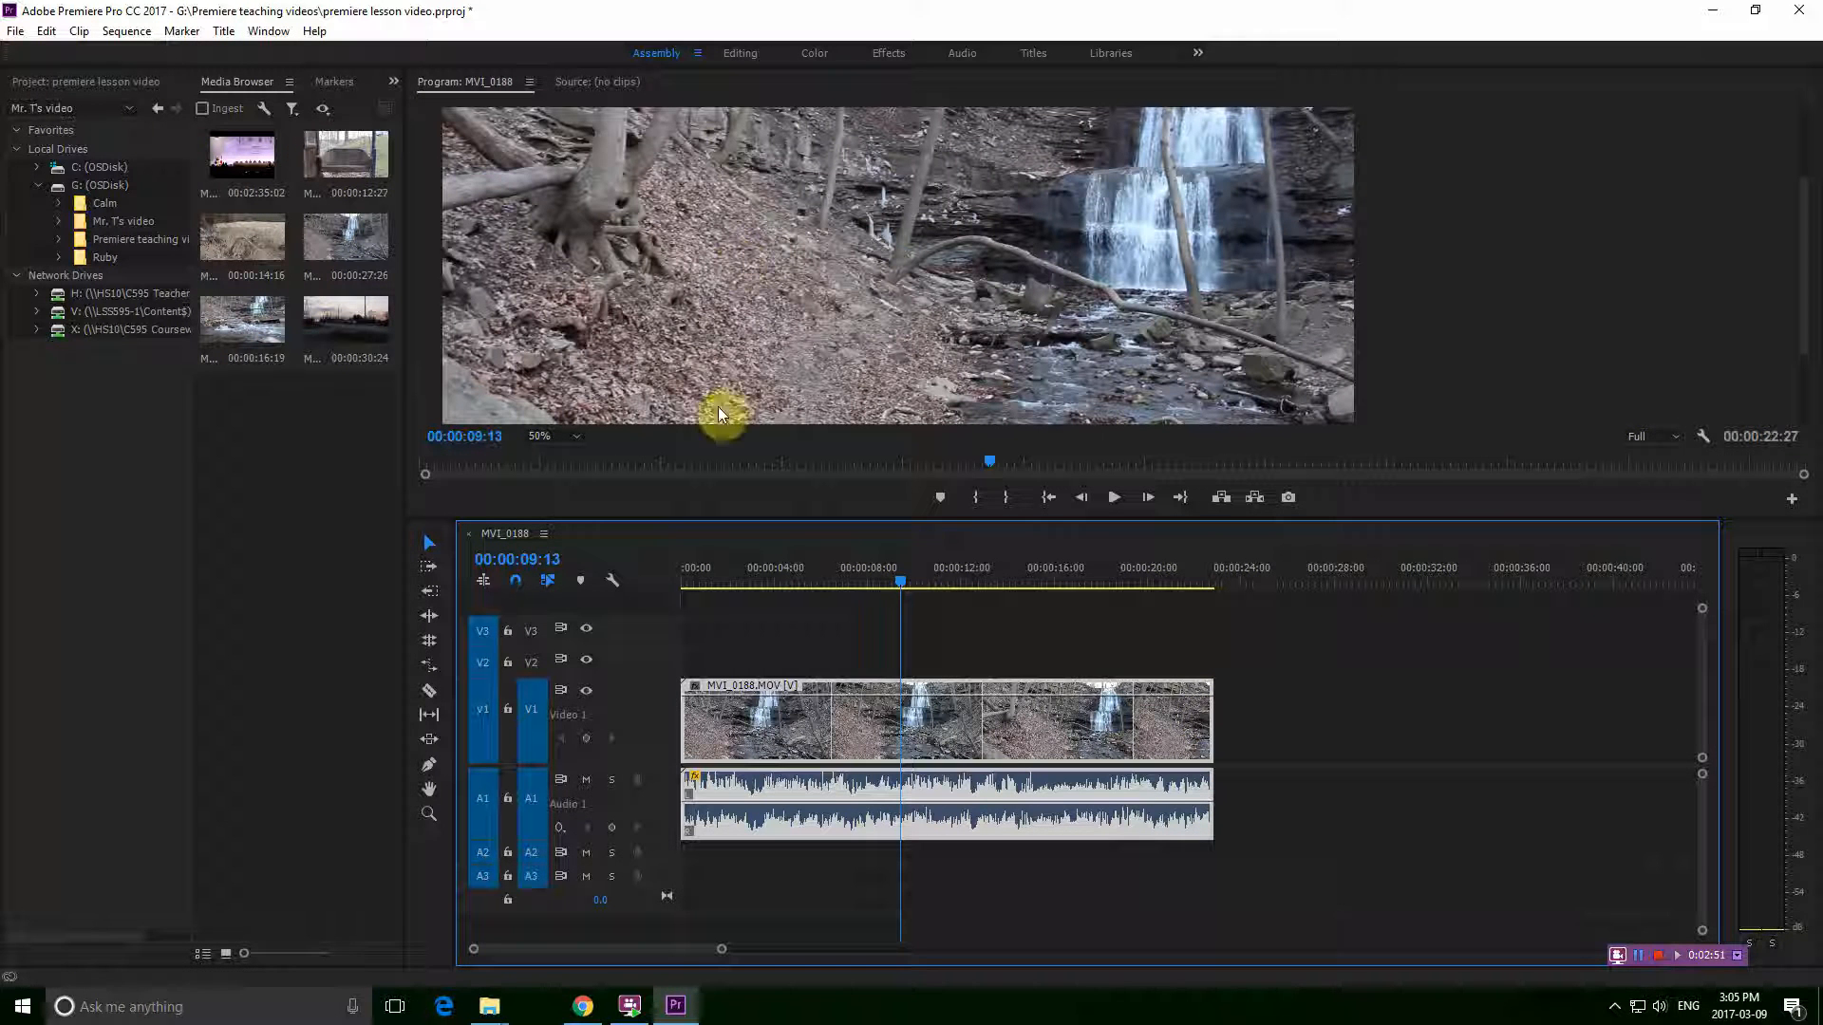
left_click_drag(1203, 719, 1142, 727)
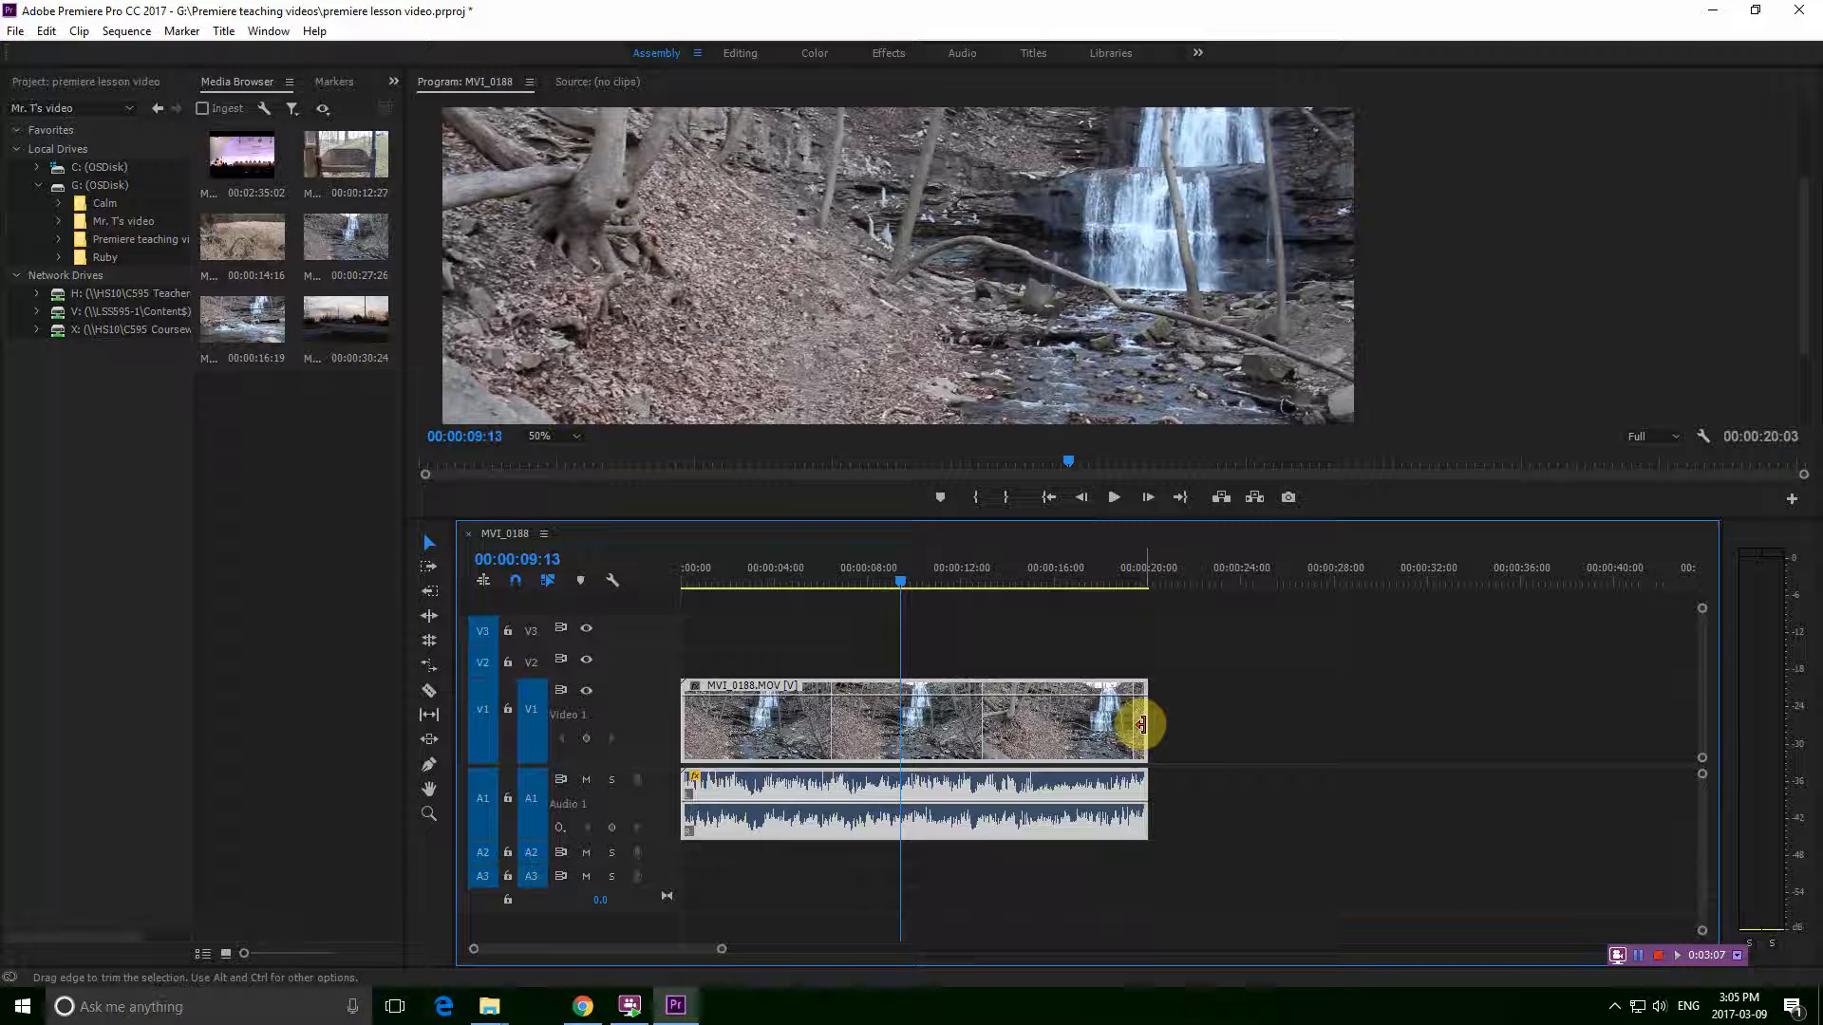
left_click_drag(1143, 725, 1336, 742)
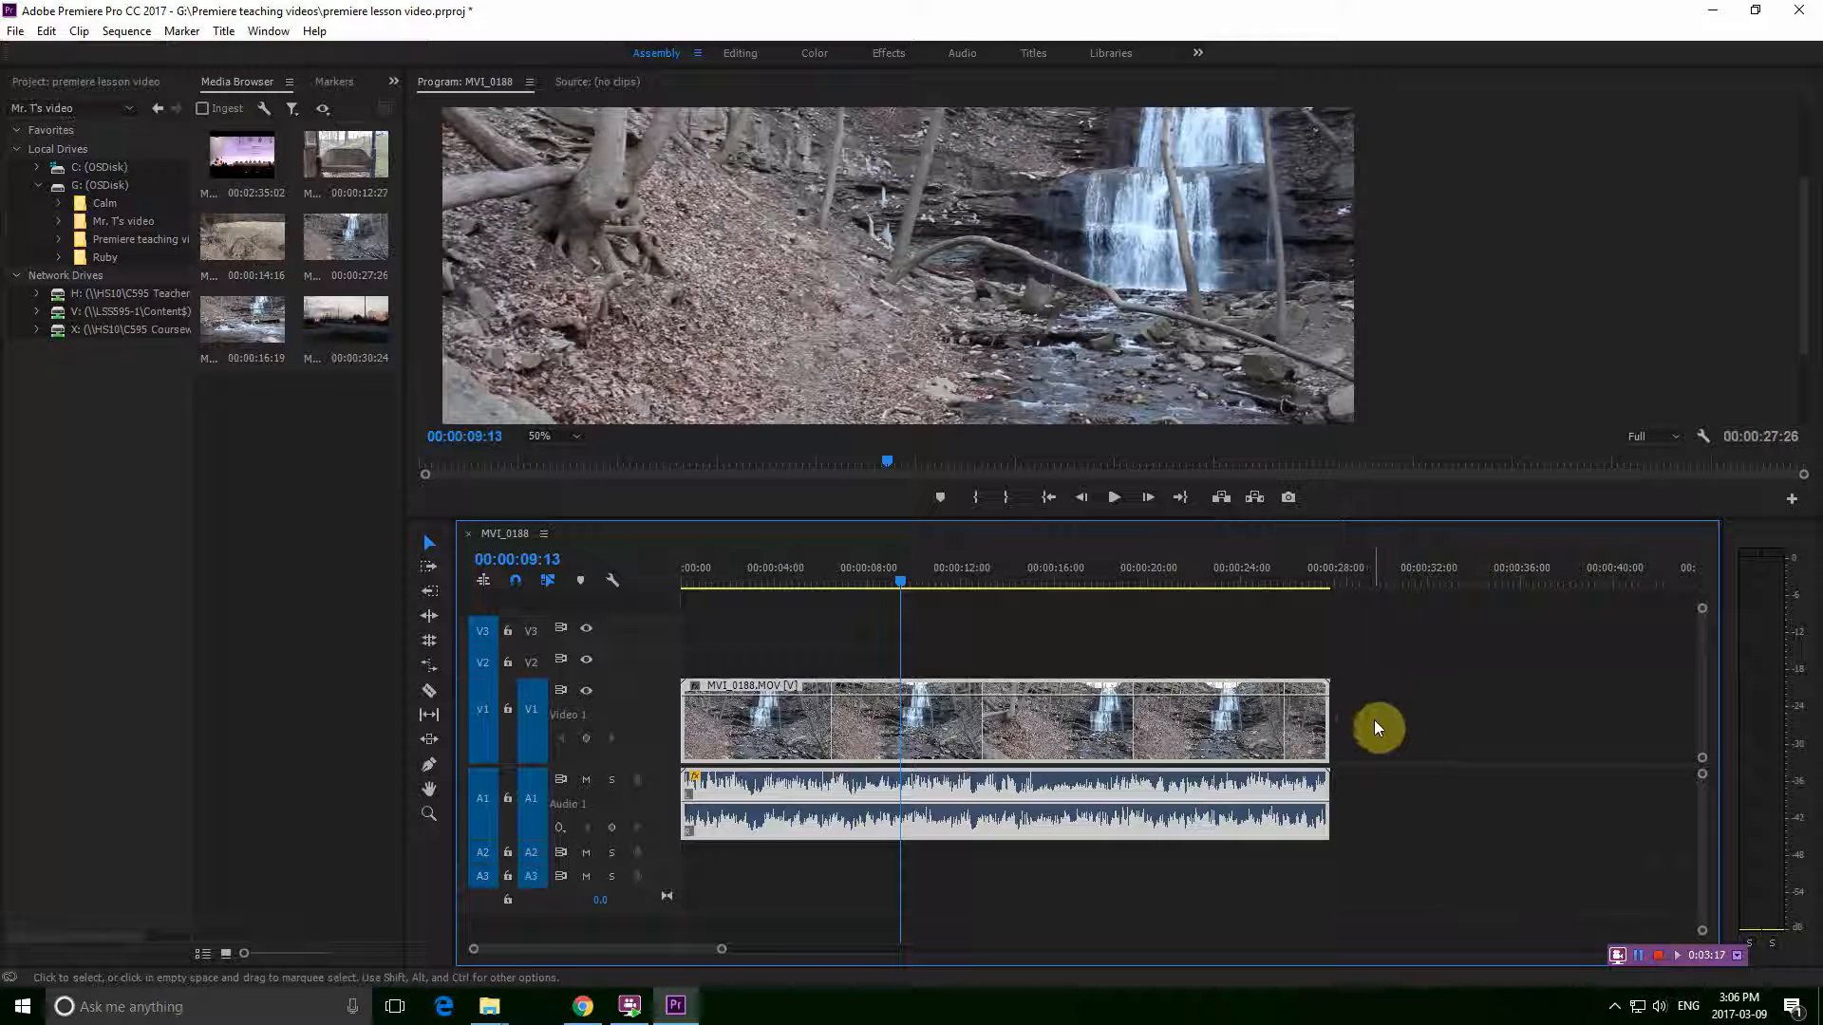
Trim the clip's end to 00:00:25:03 and its start to about 4 seconds, and extend both ends back out
left_click(1325, 722)
left_click_drag(1291, 721, 1265, 718)
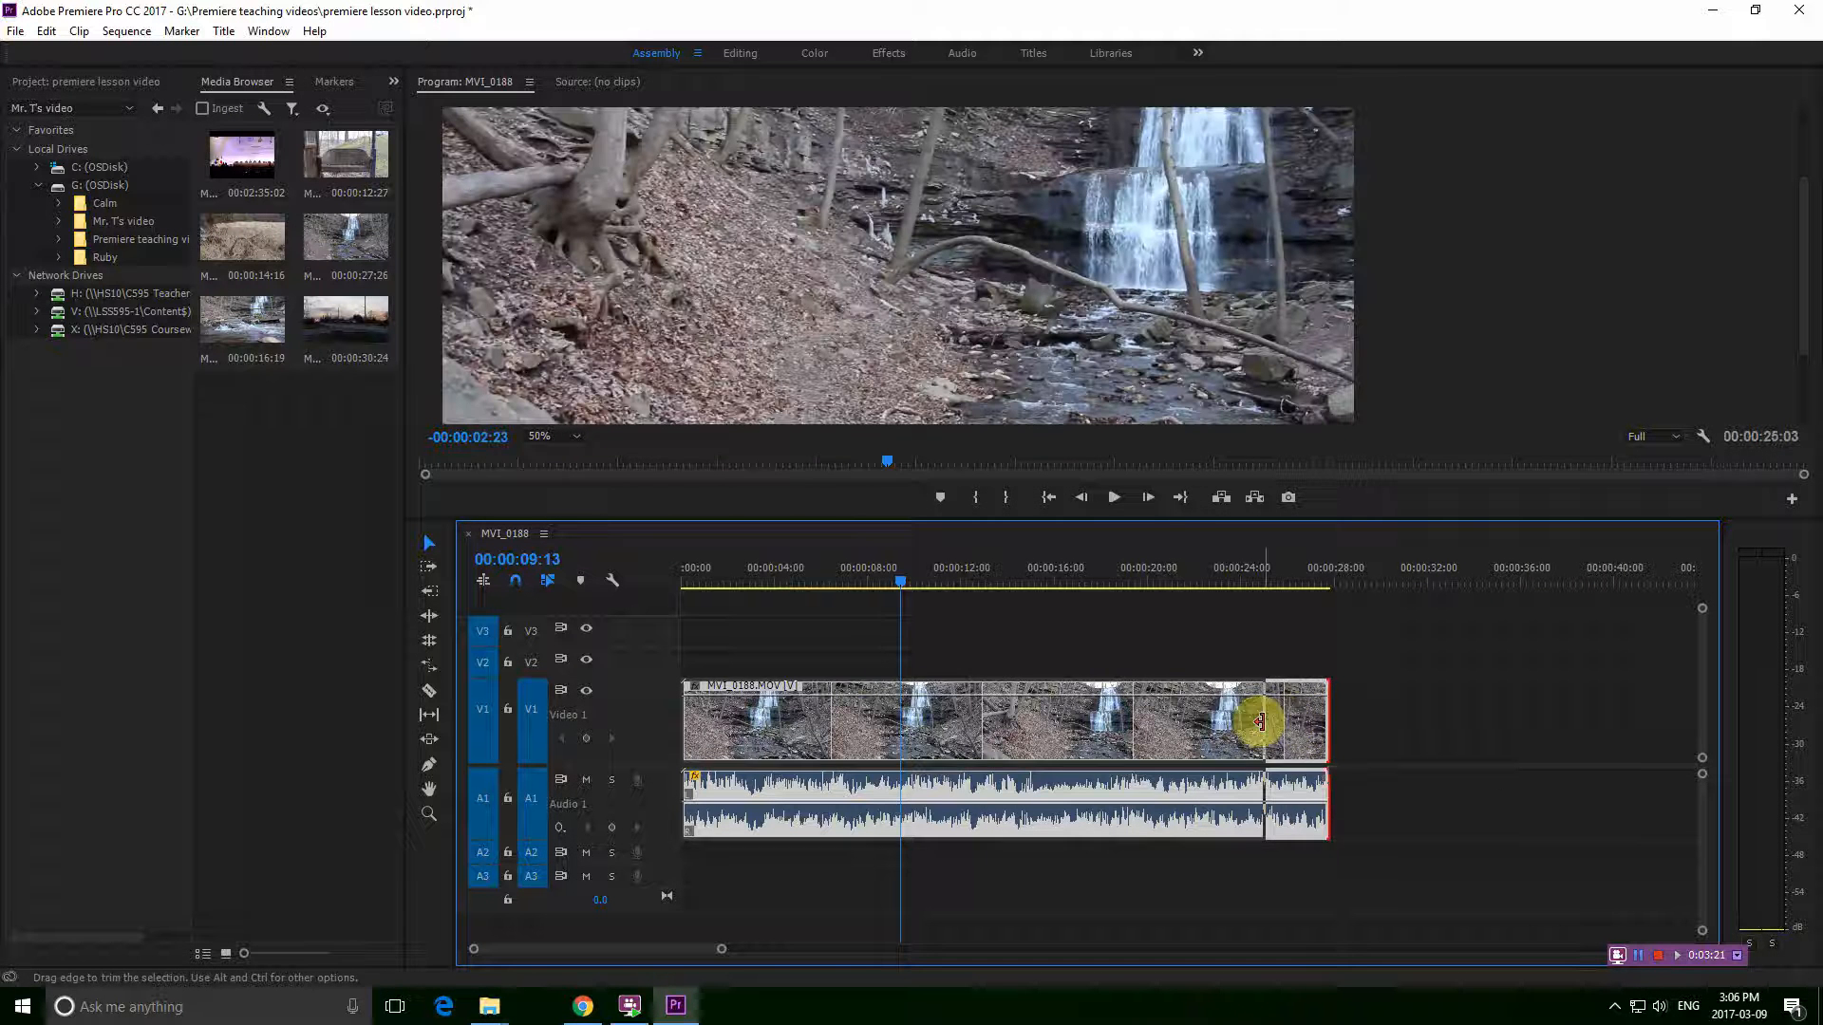
left_click(696, 724)
left_click_drag(696, 724, 784, 726)
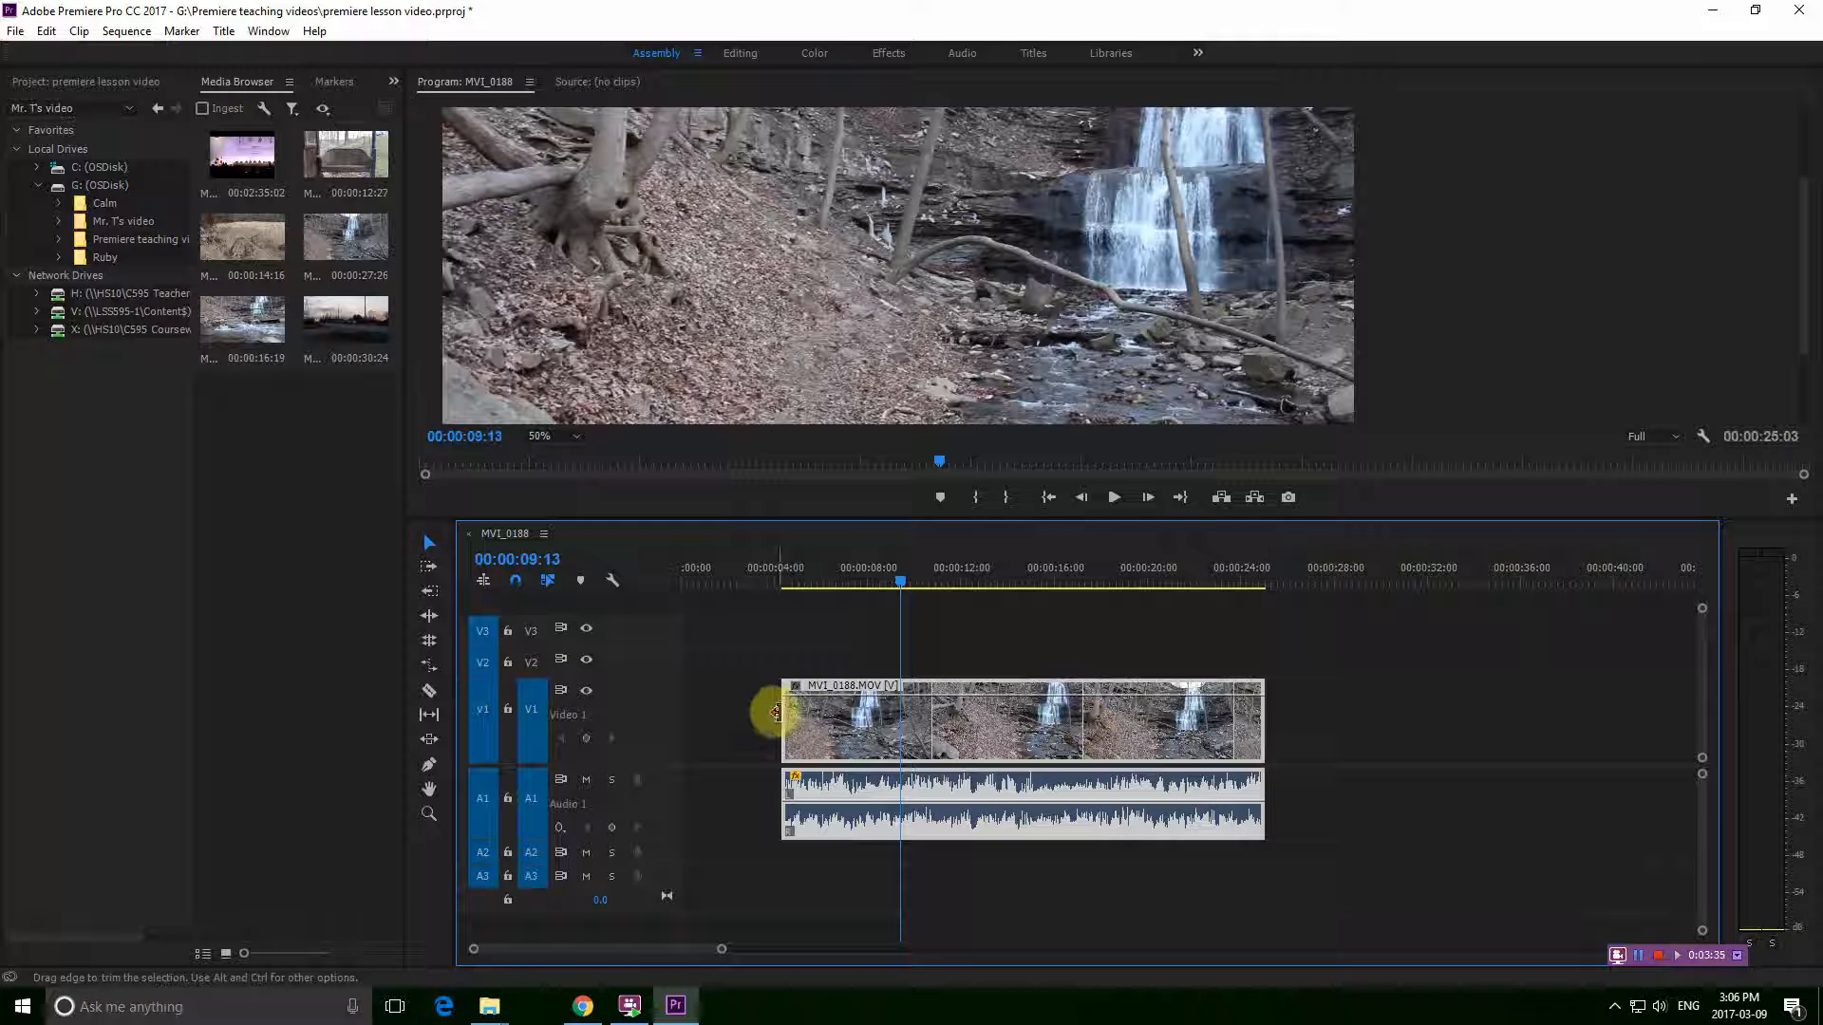
left_click_drag(784, 714, 683, 715)
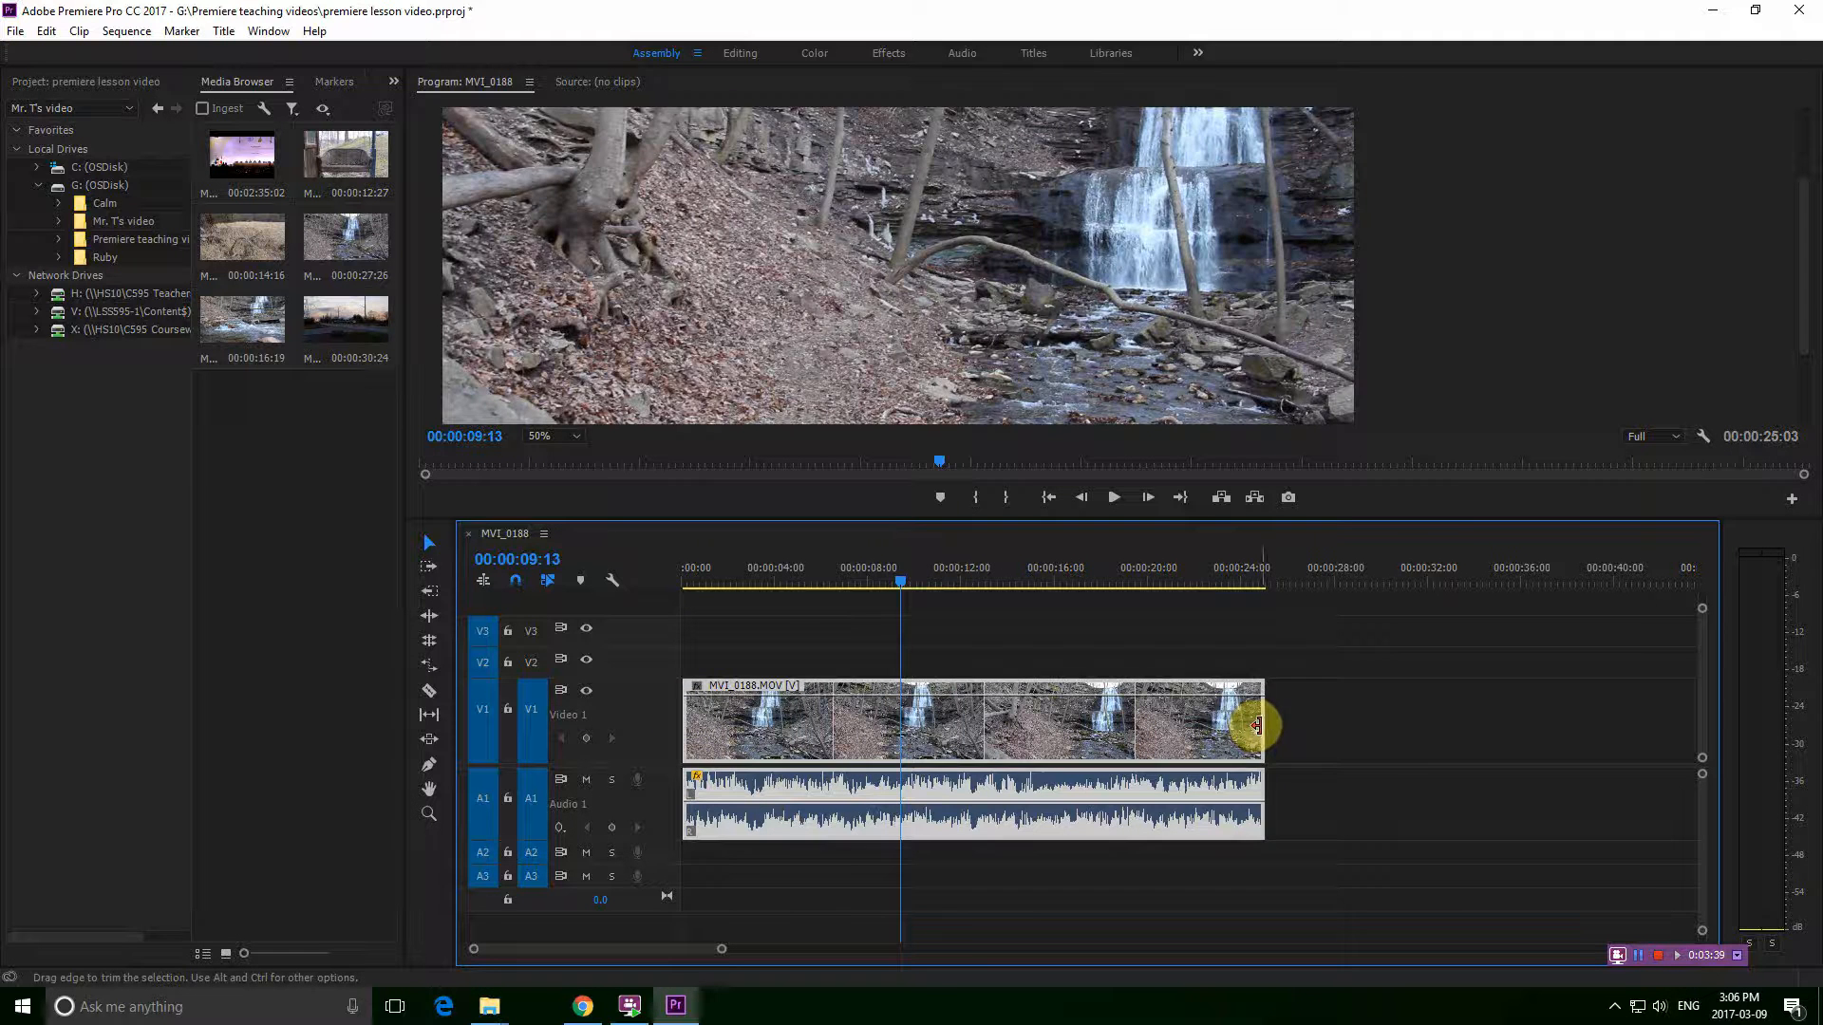
left_click_drag(1257, 726, 1328, 724)
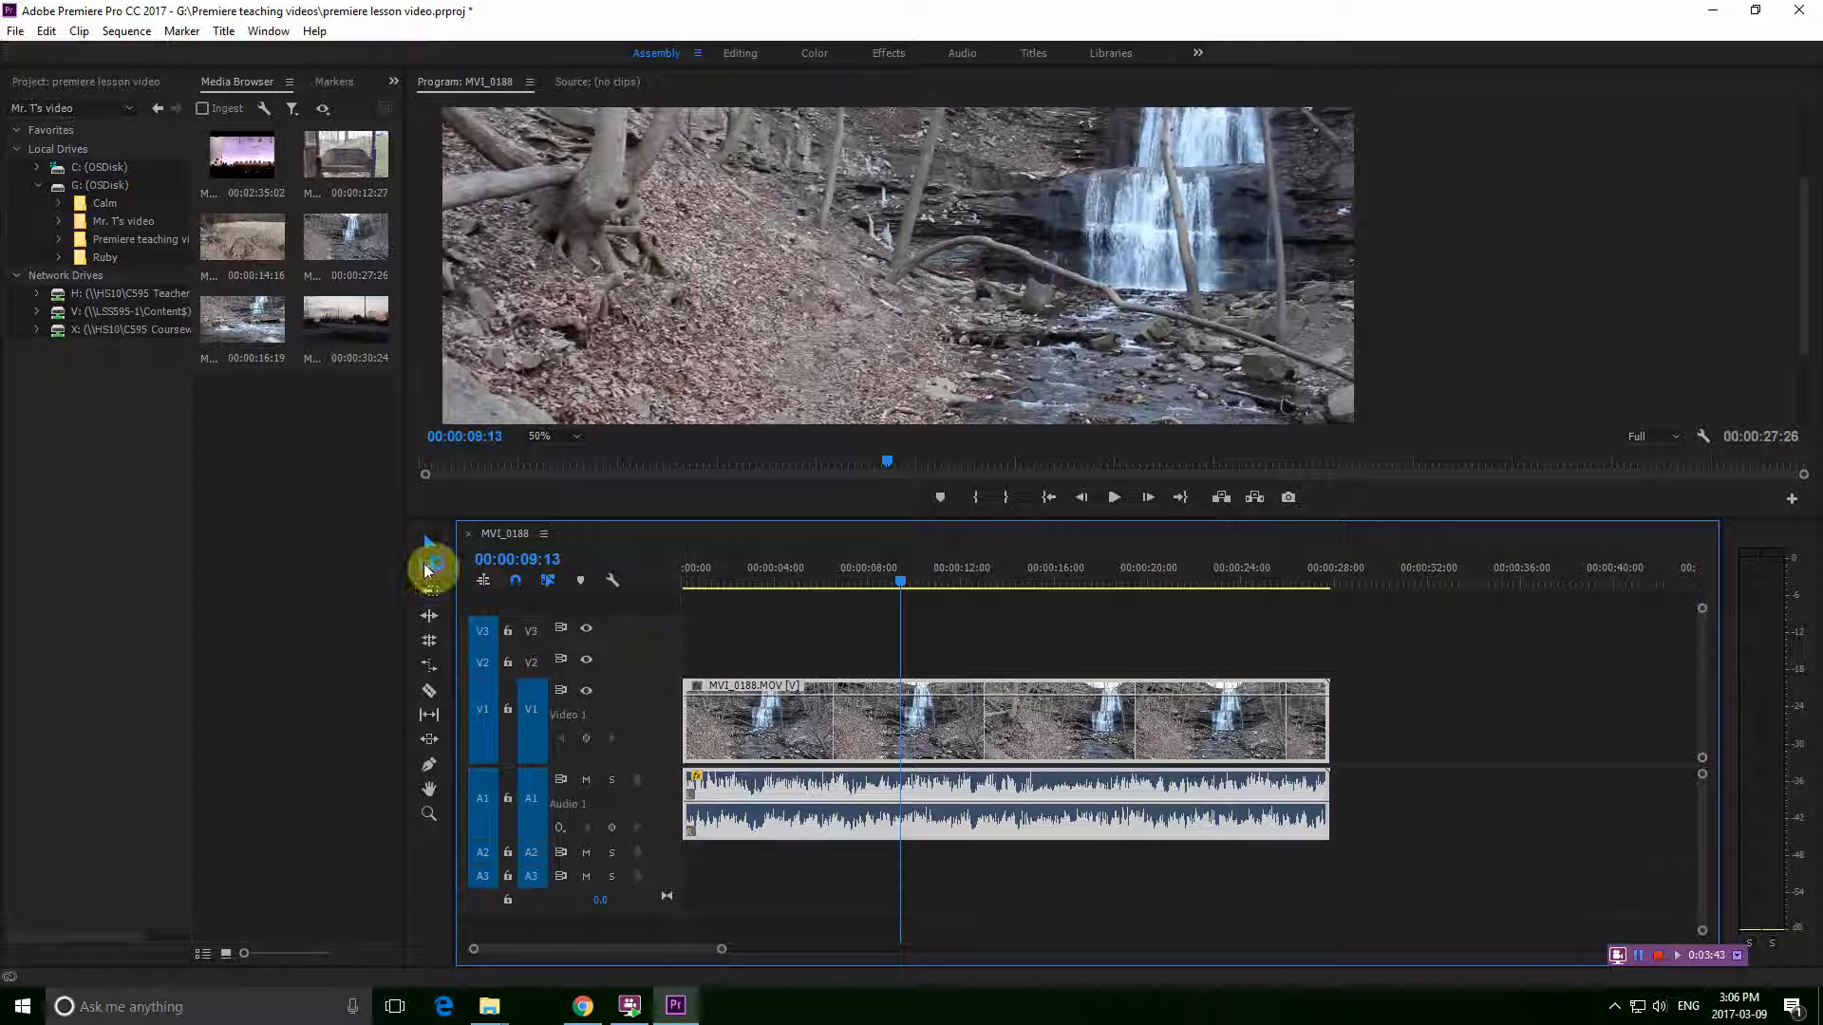
Split the clip into five pieces with the Razor tool, cutting at about 6, 11, 17 and 21 seconds
left_click(429, 692)
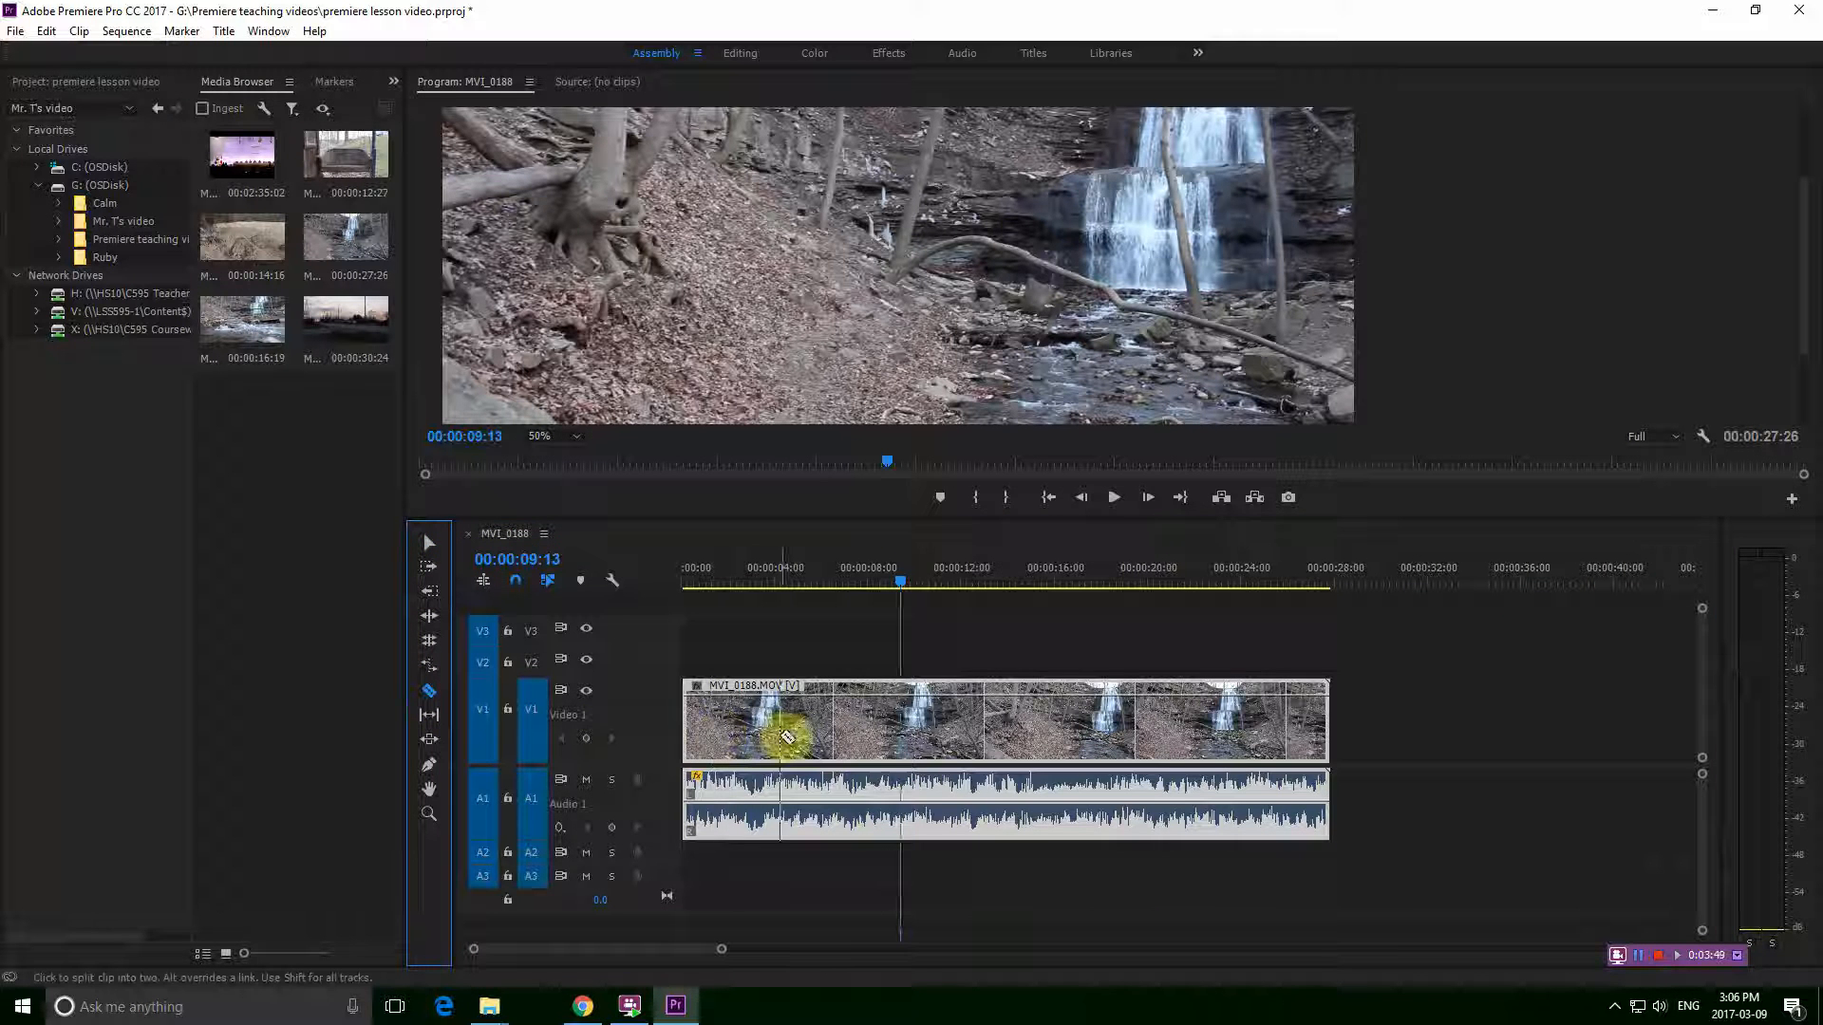
left_click(942, 727)
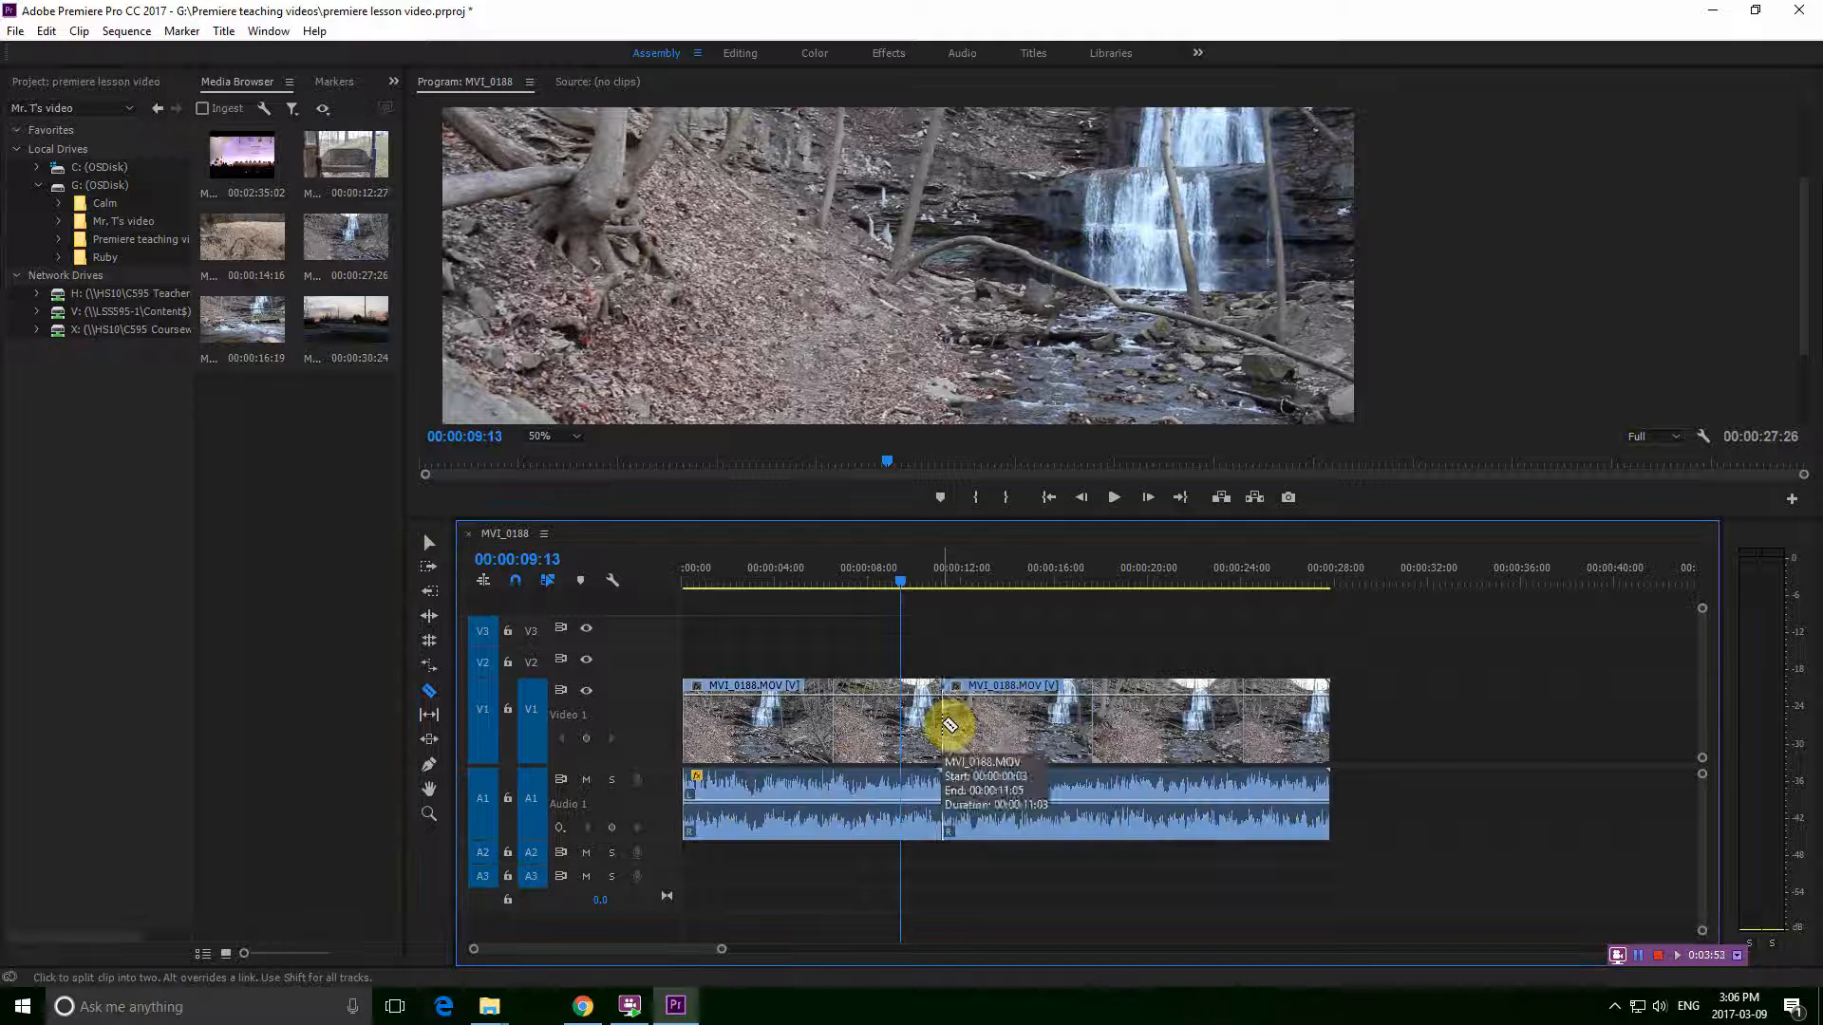
left_click(1081, 729)
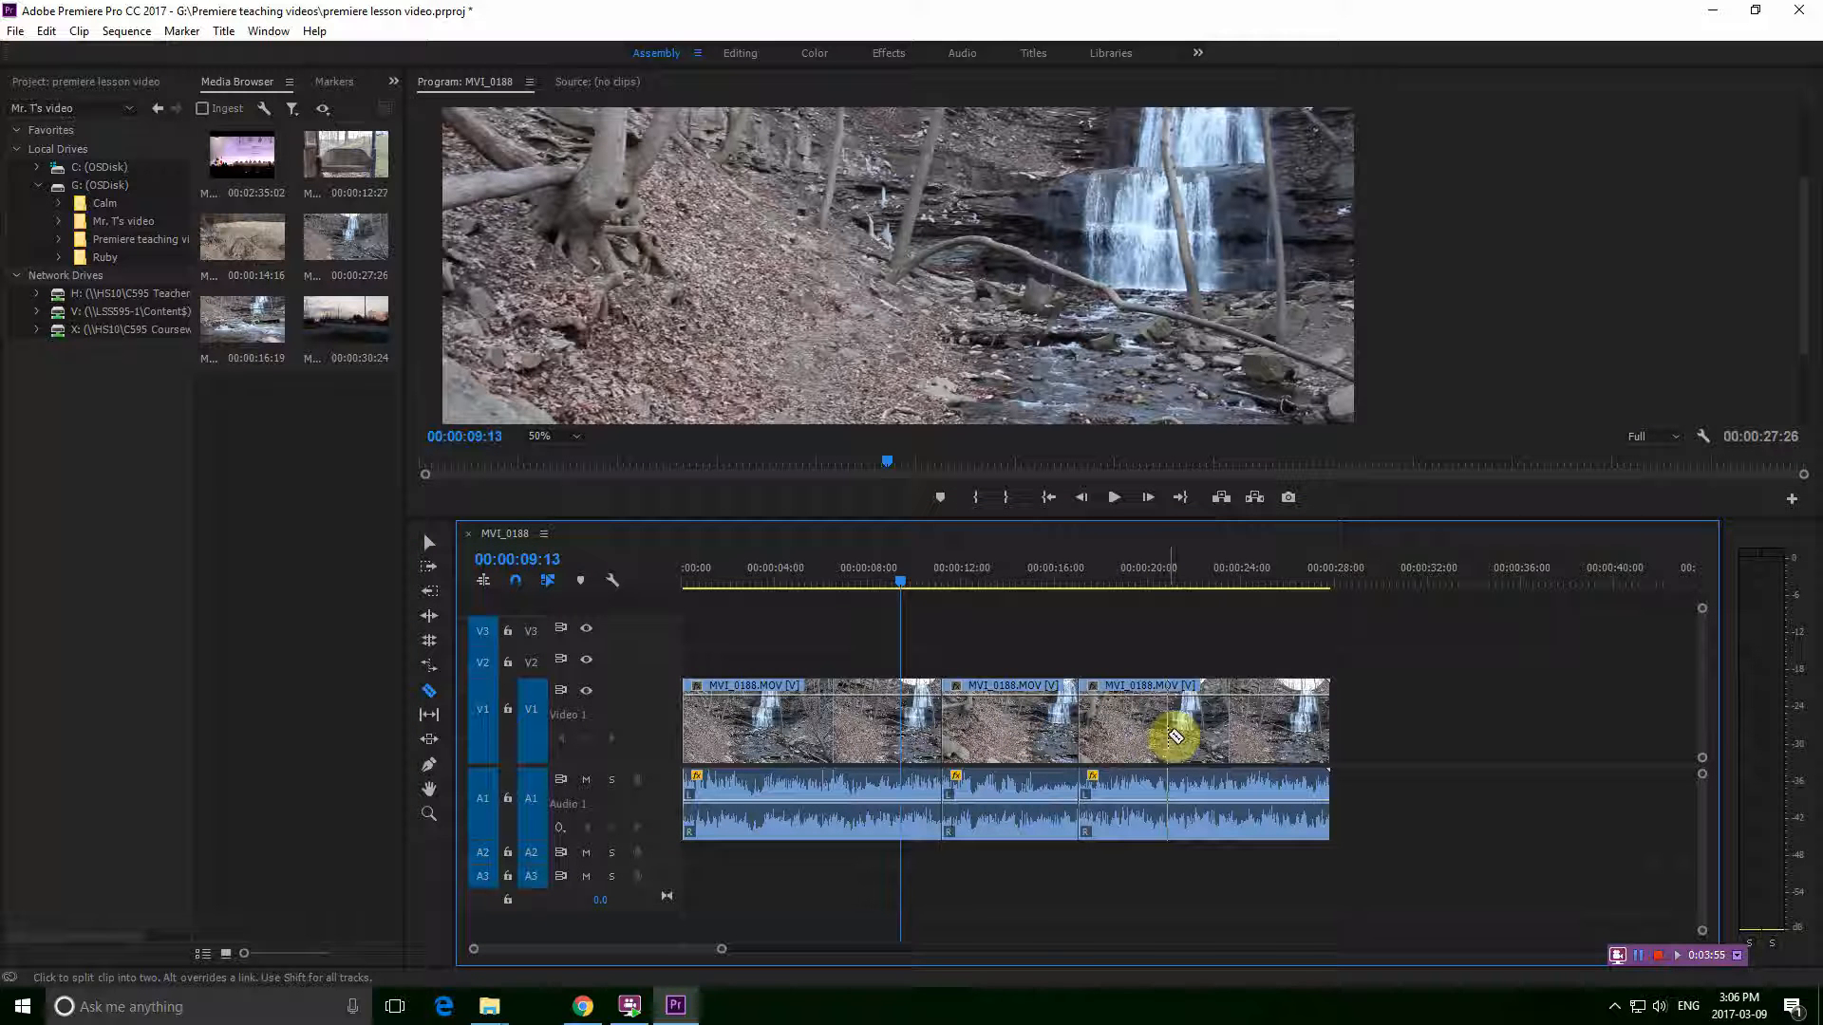
left_click(1172, 731)
left_click(820, 714)
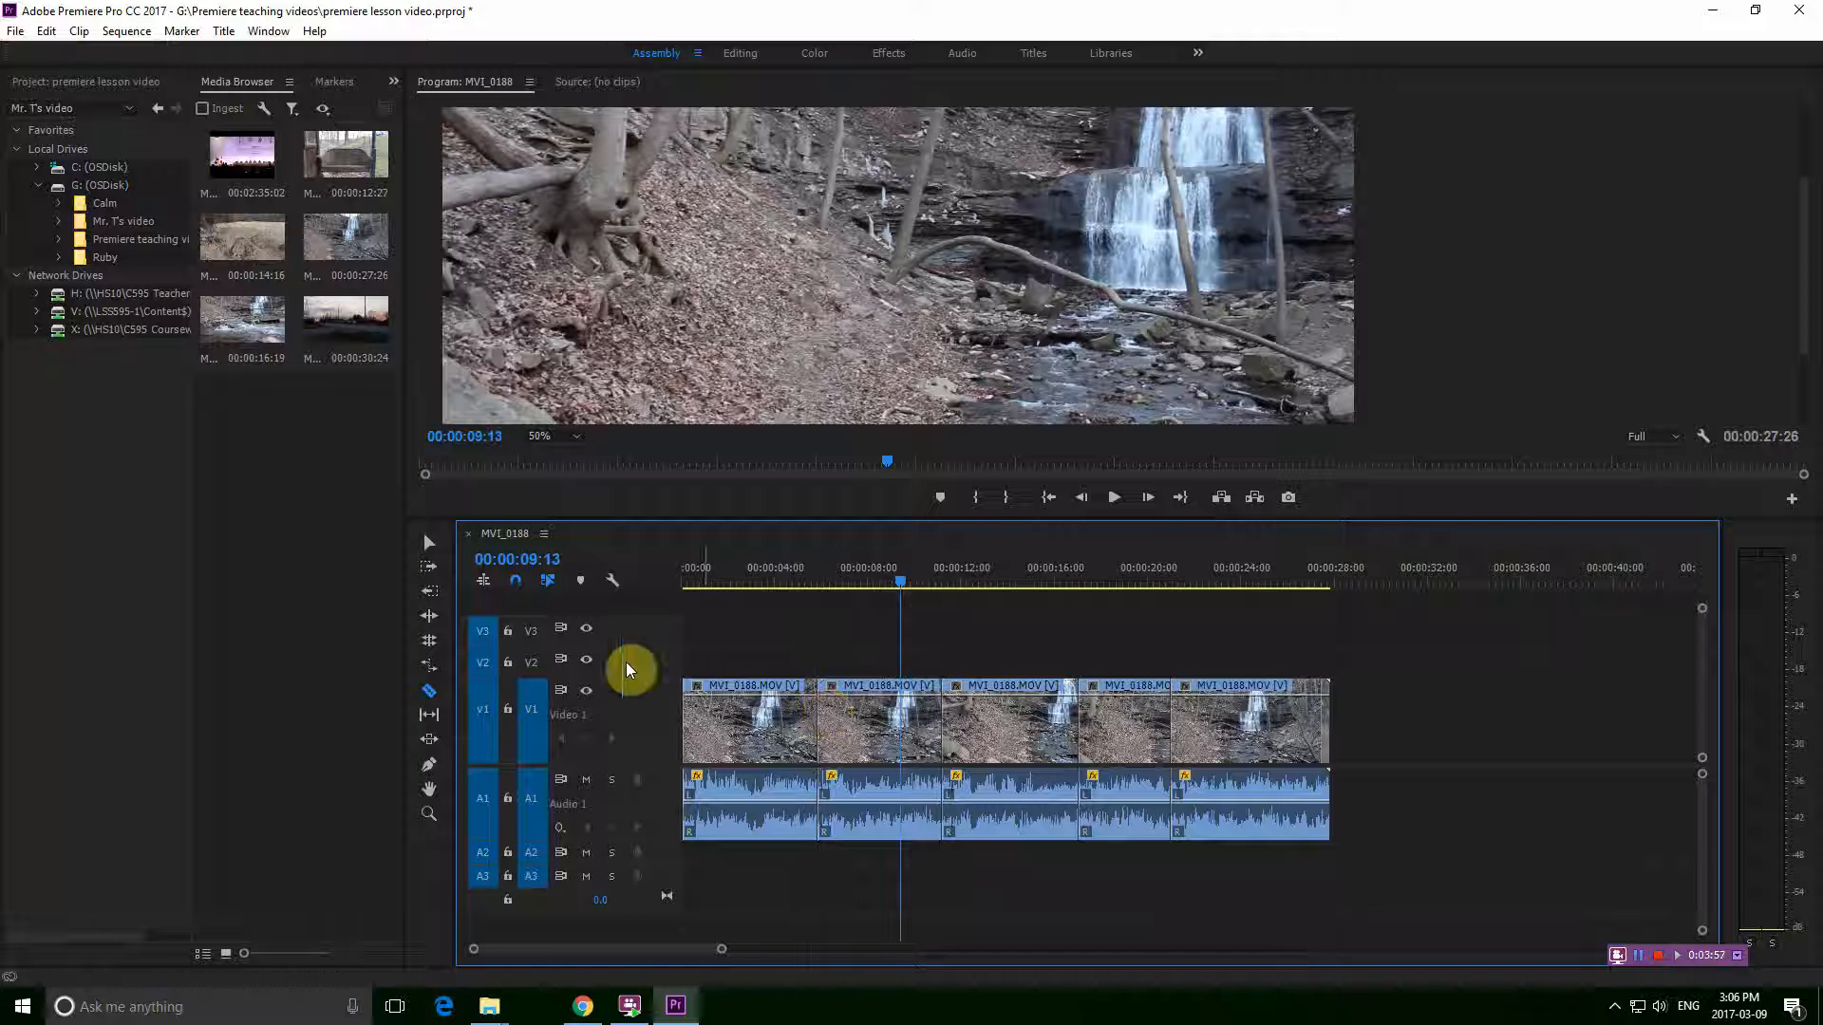
Move the second piece past the end of the other clips and cut it from the sequence
left_click(429, 542)
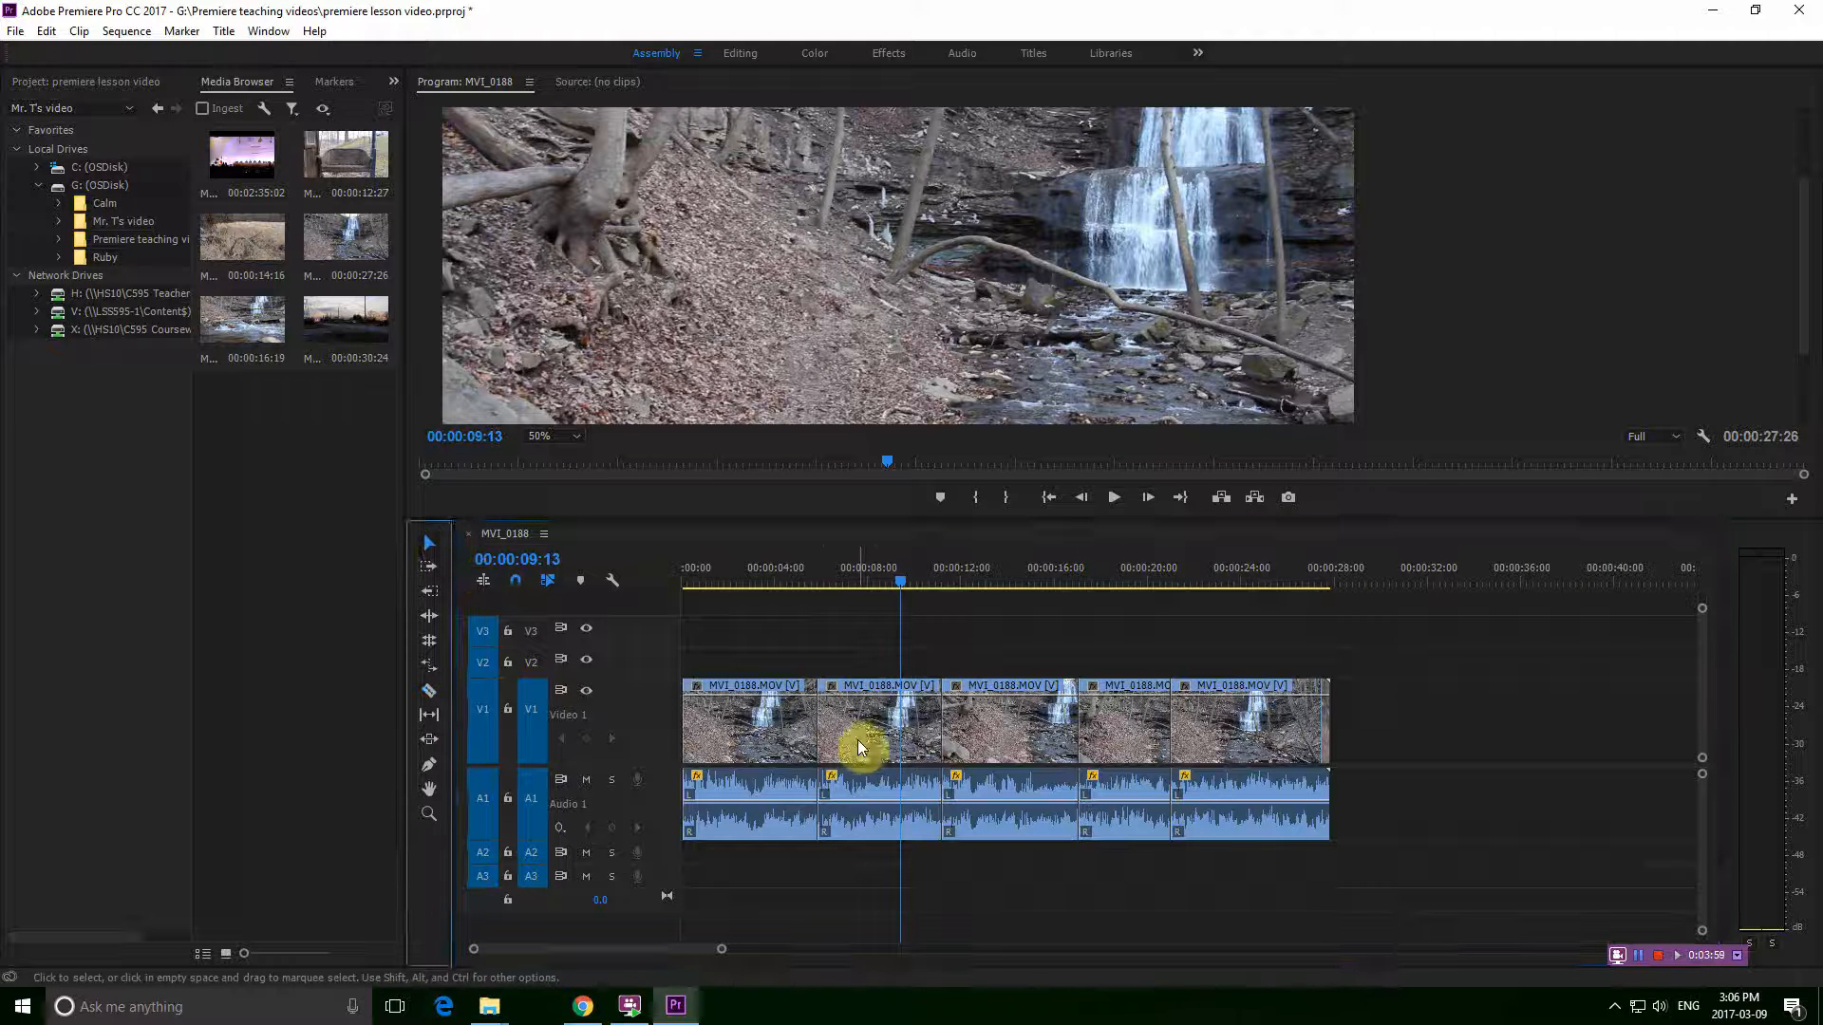
left_click_drag(862, 748, 1448, 755)
right_click(1448, 743)
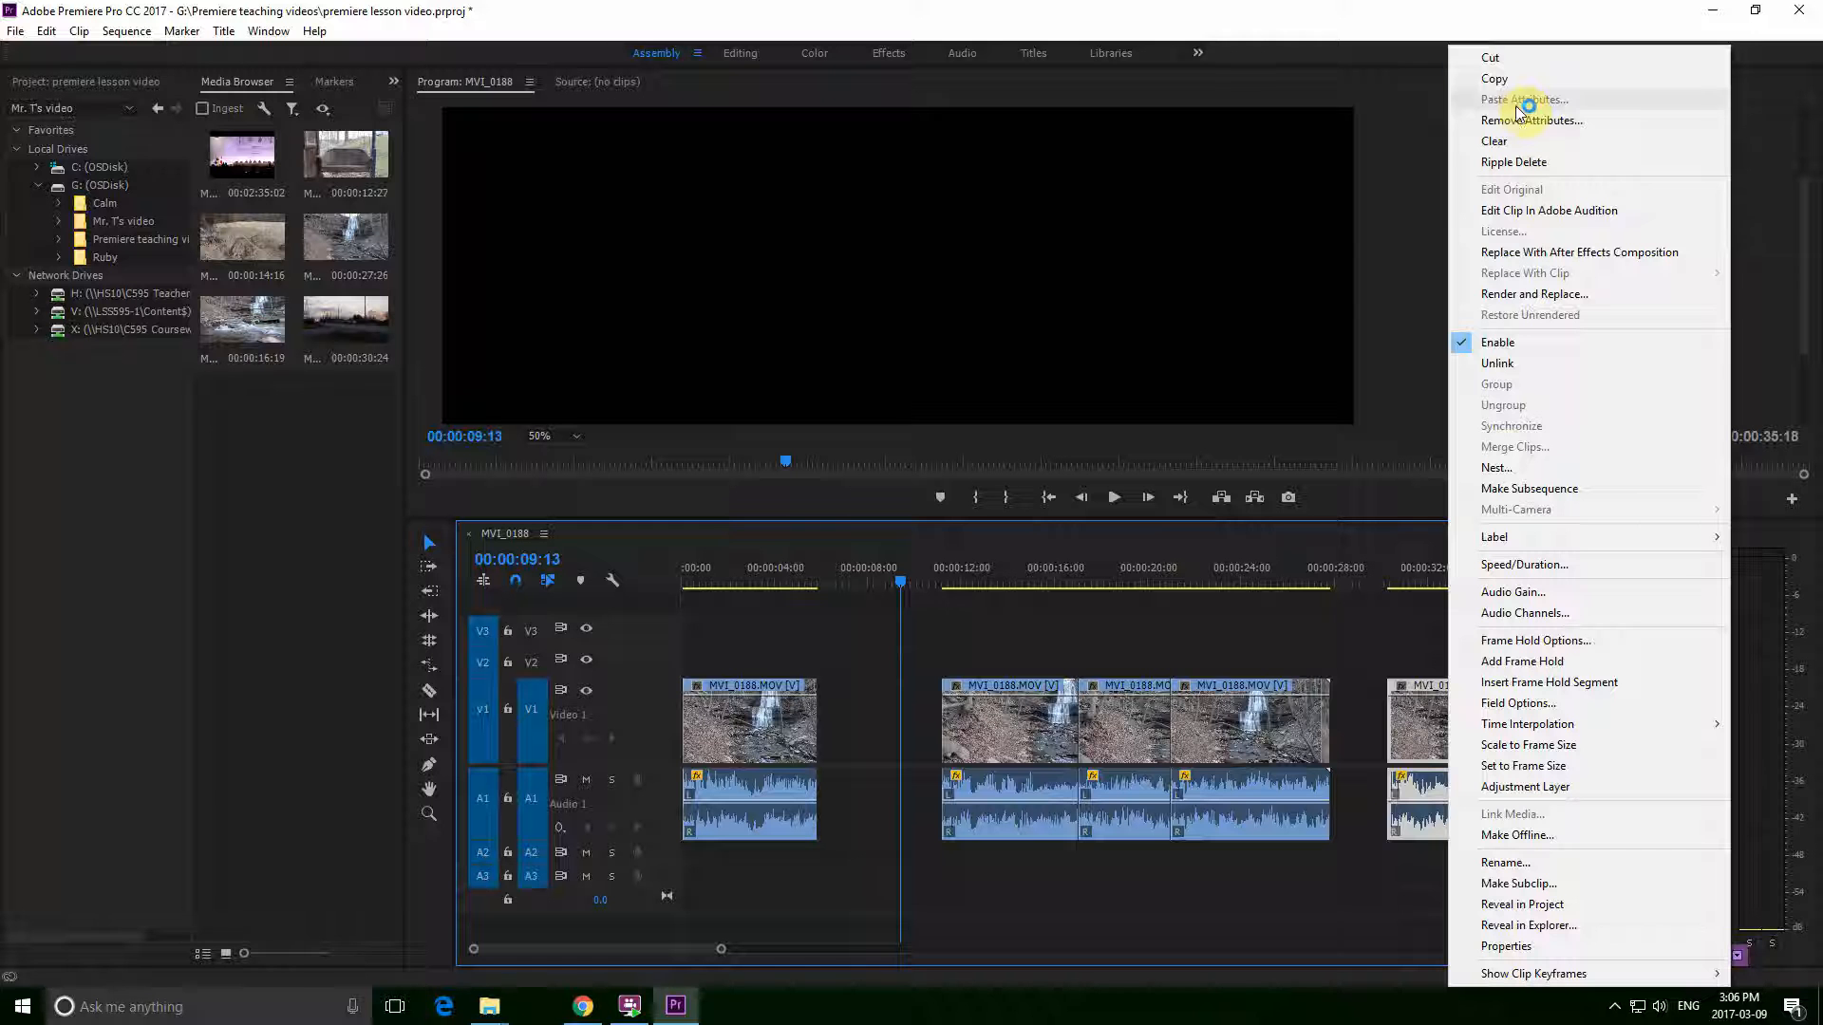
left_click(1513, 57)
Separate the short piece between 17 and 21 seconds from its neighbours, shift those earlier, and cut the short piece out
left_click(1139, 741)
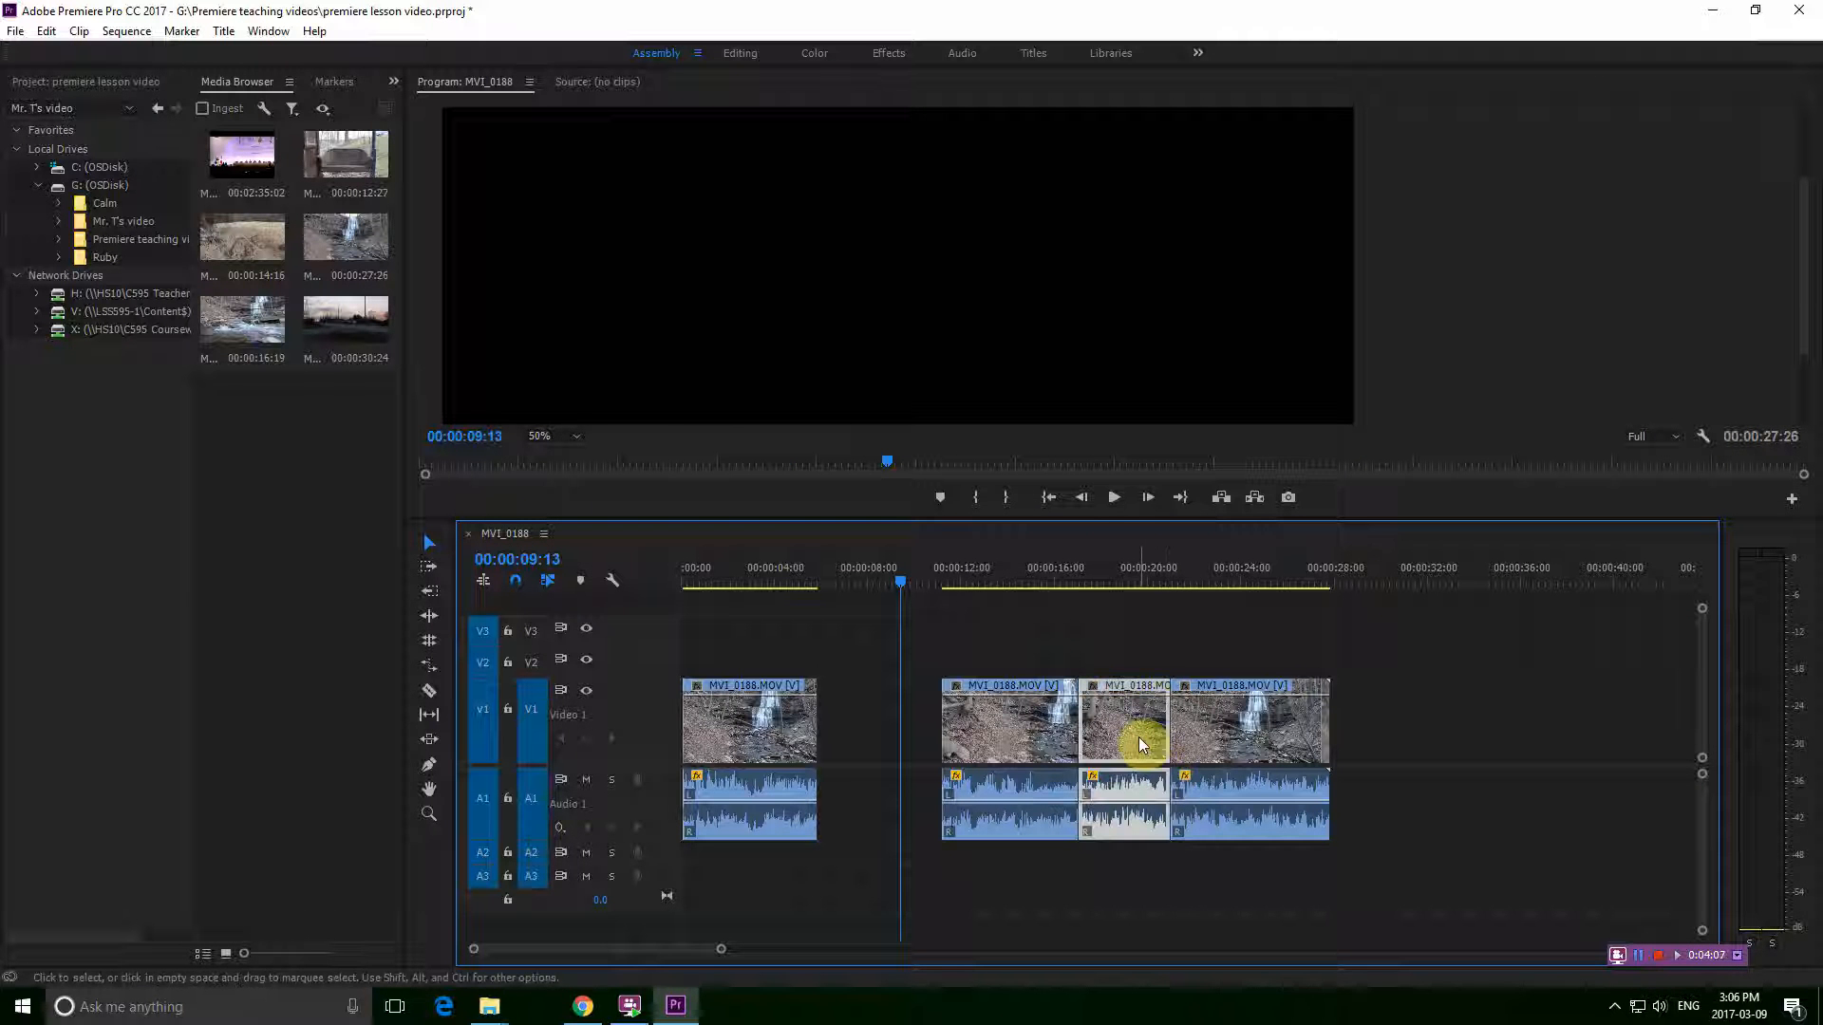
left_click_drag(1138, 737, 1051, 733)
left_click_drag(1424, 737, 1279, 731)
right_click(1308, 738)
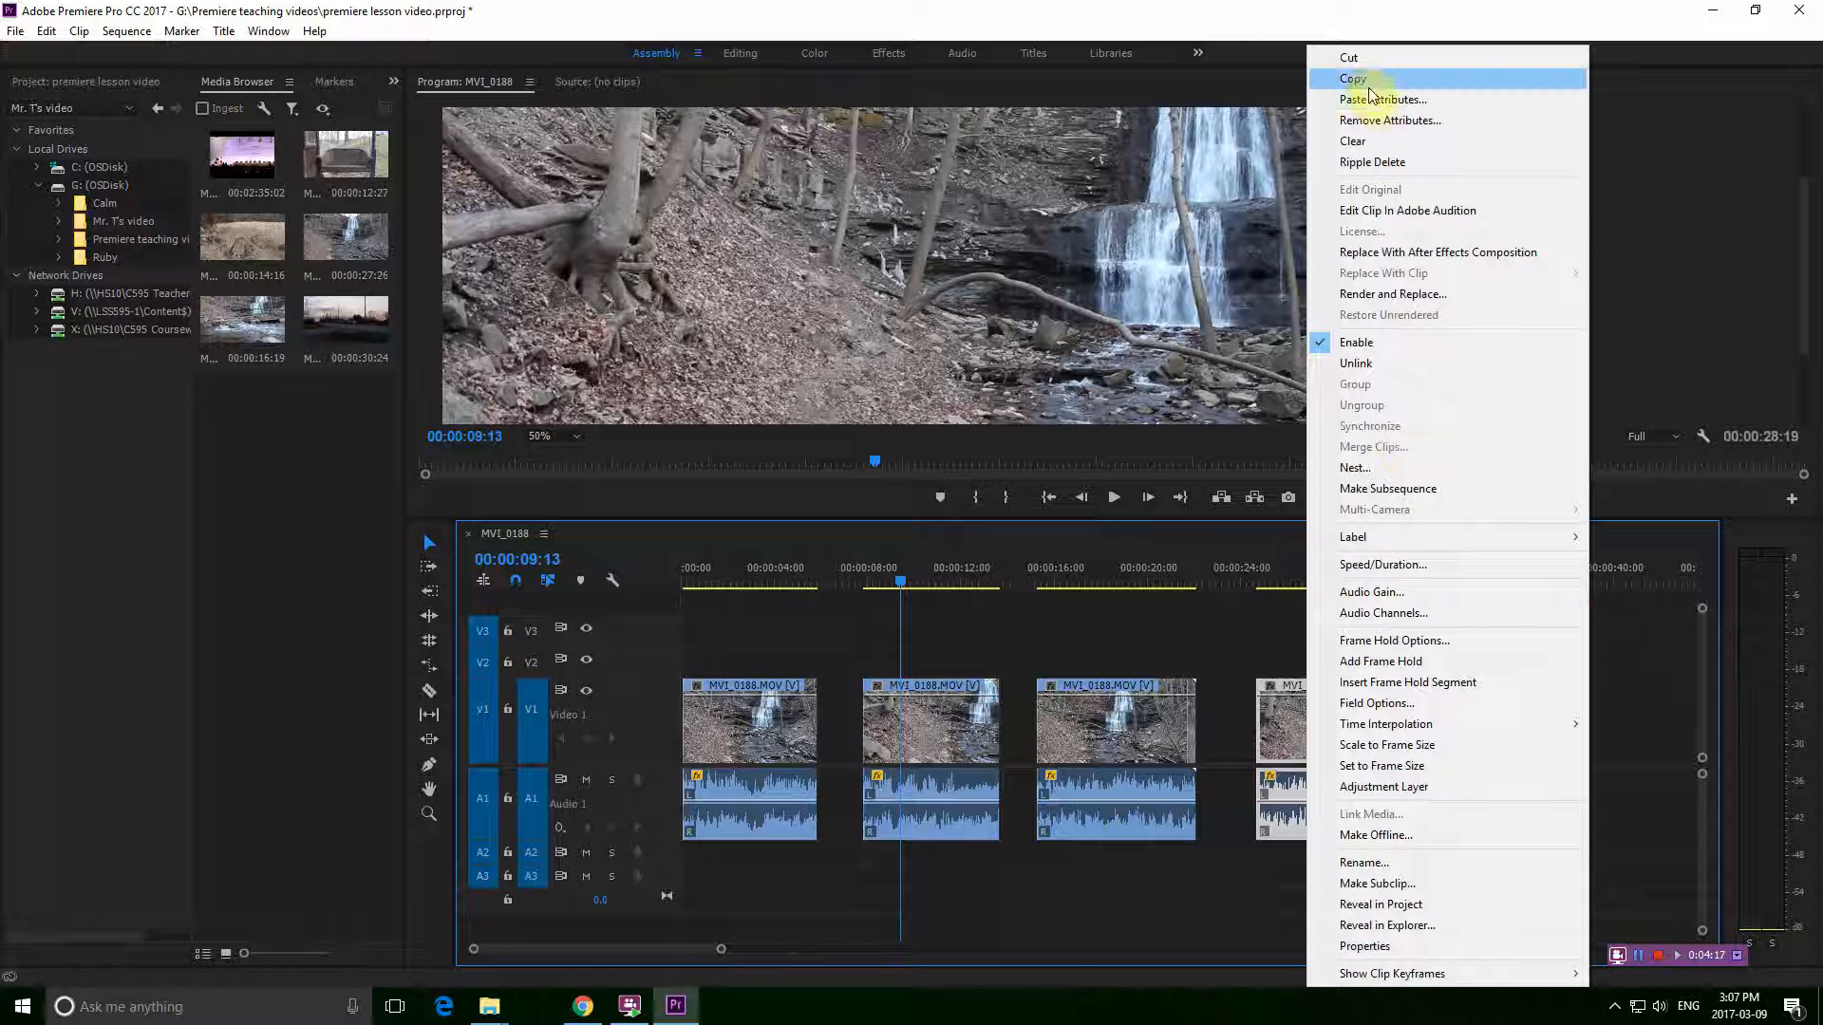
left_click(1365, 60)
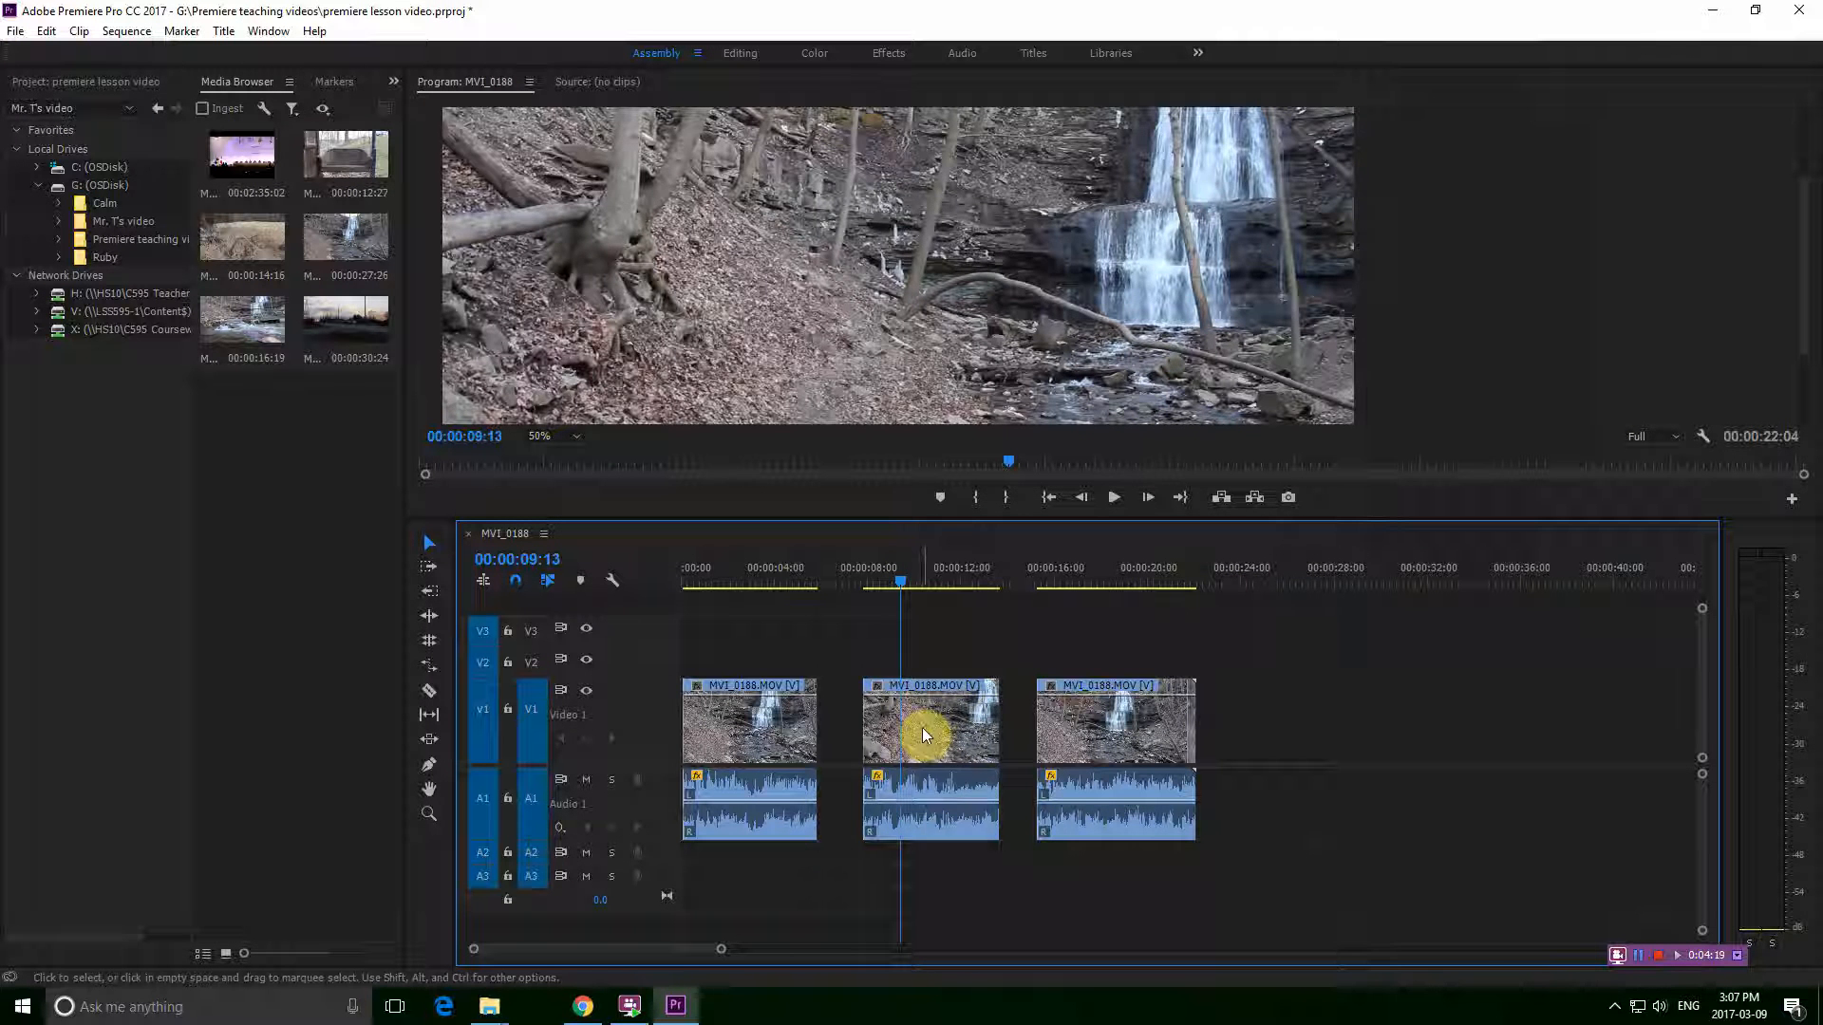
Close both gaps in the sequence by moving the second and third clips up against the clip before each
left_click_drag(921, 727, 883, 727)
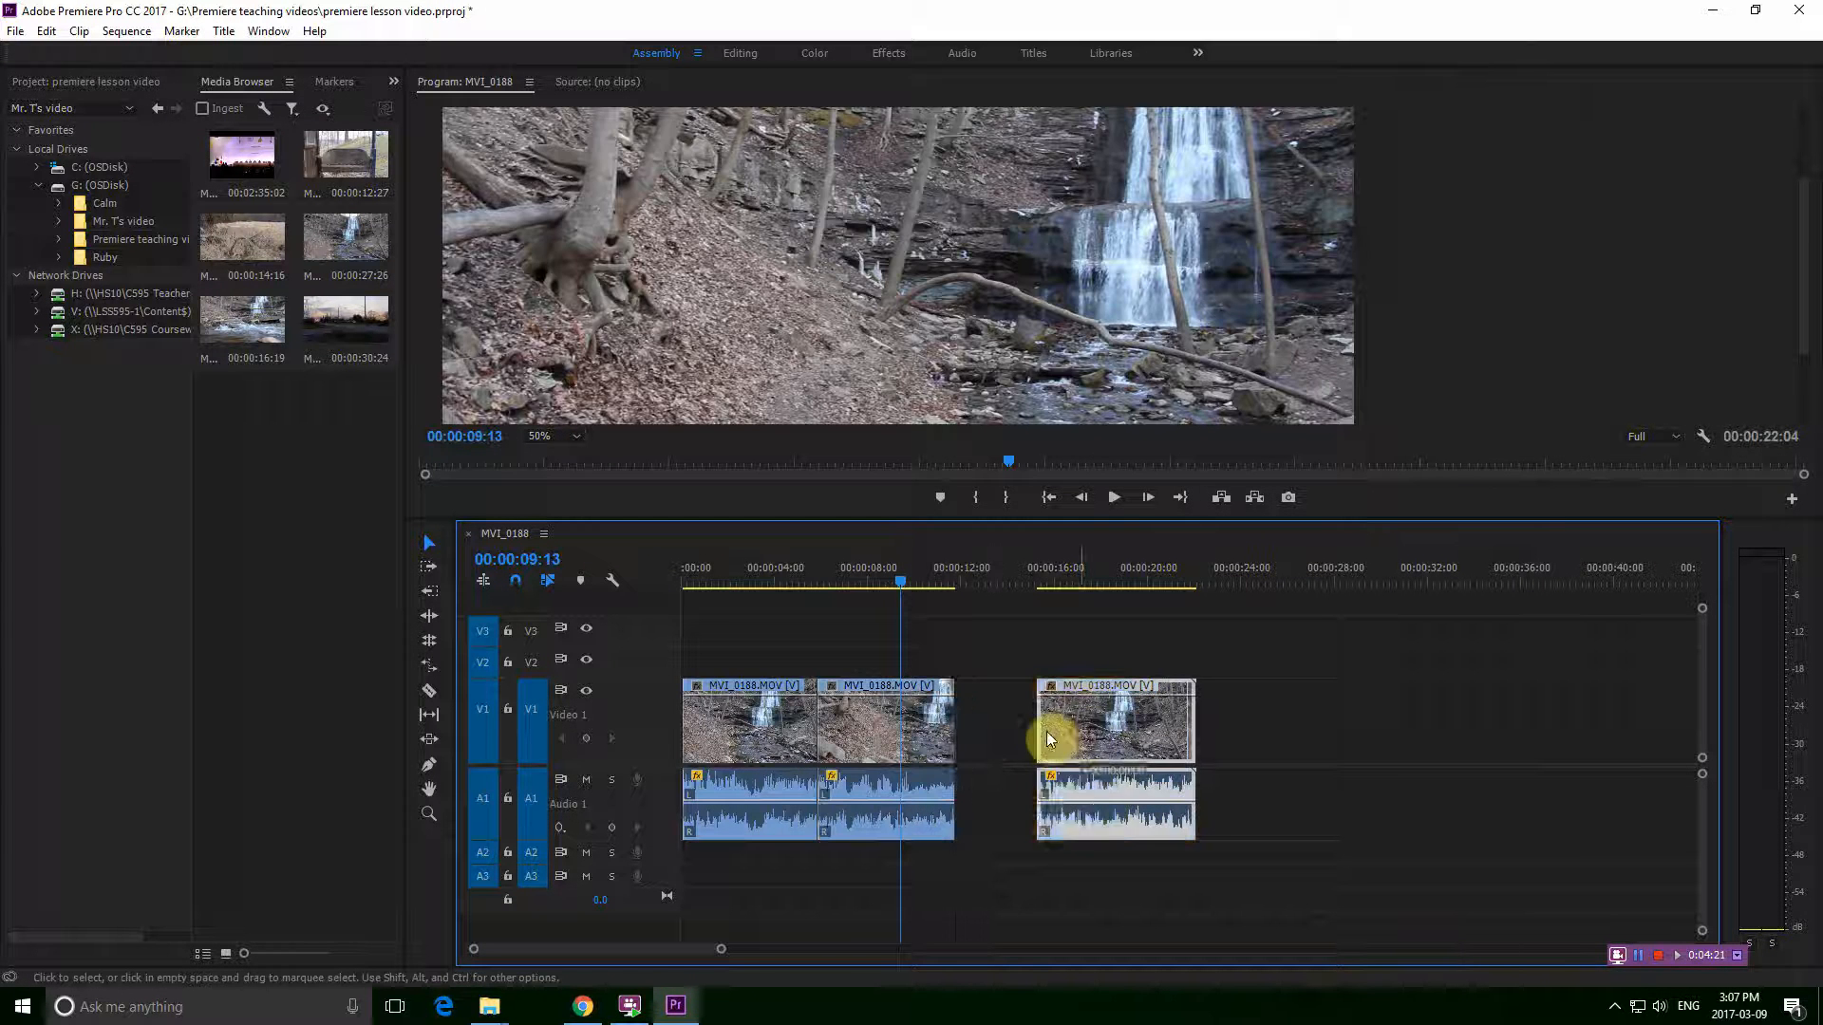
left_click_drag(1046, 739, 1006, 728)
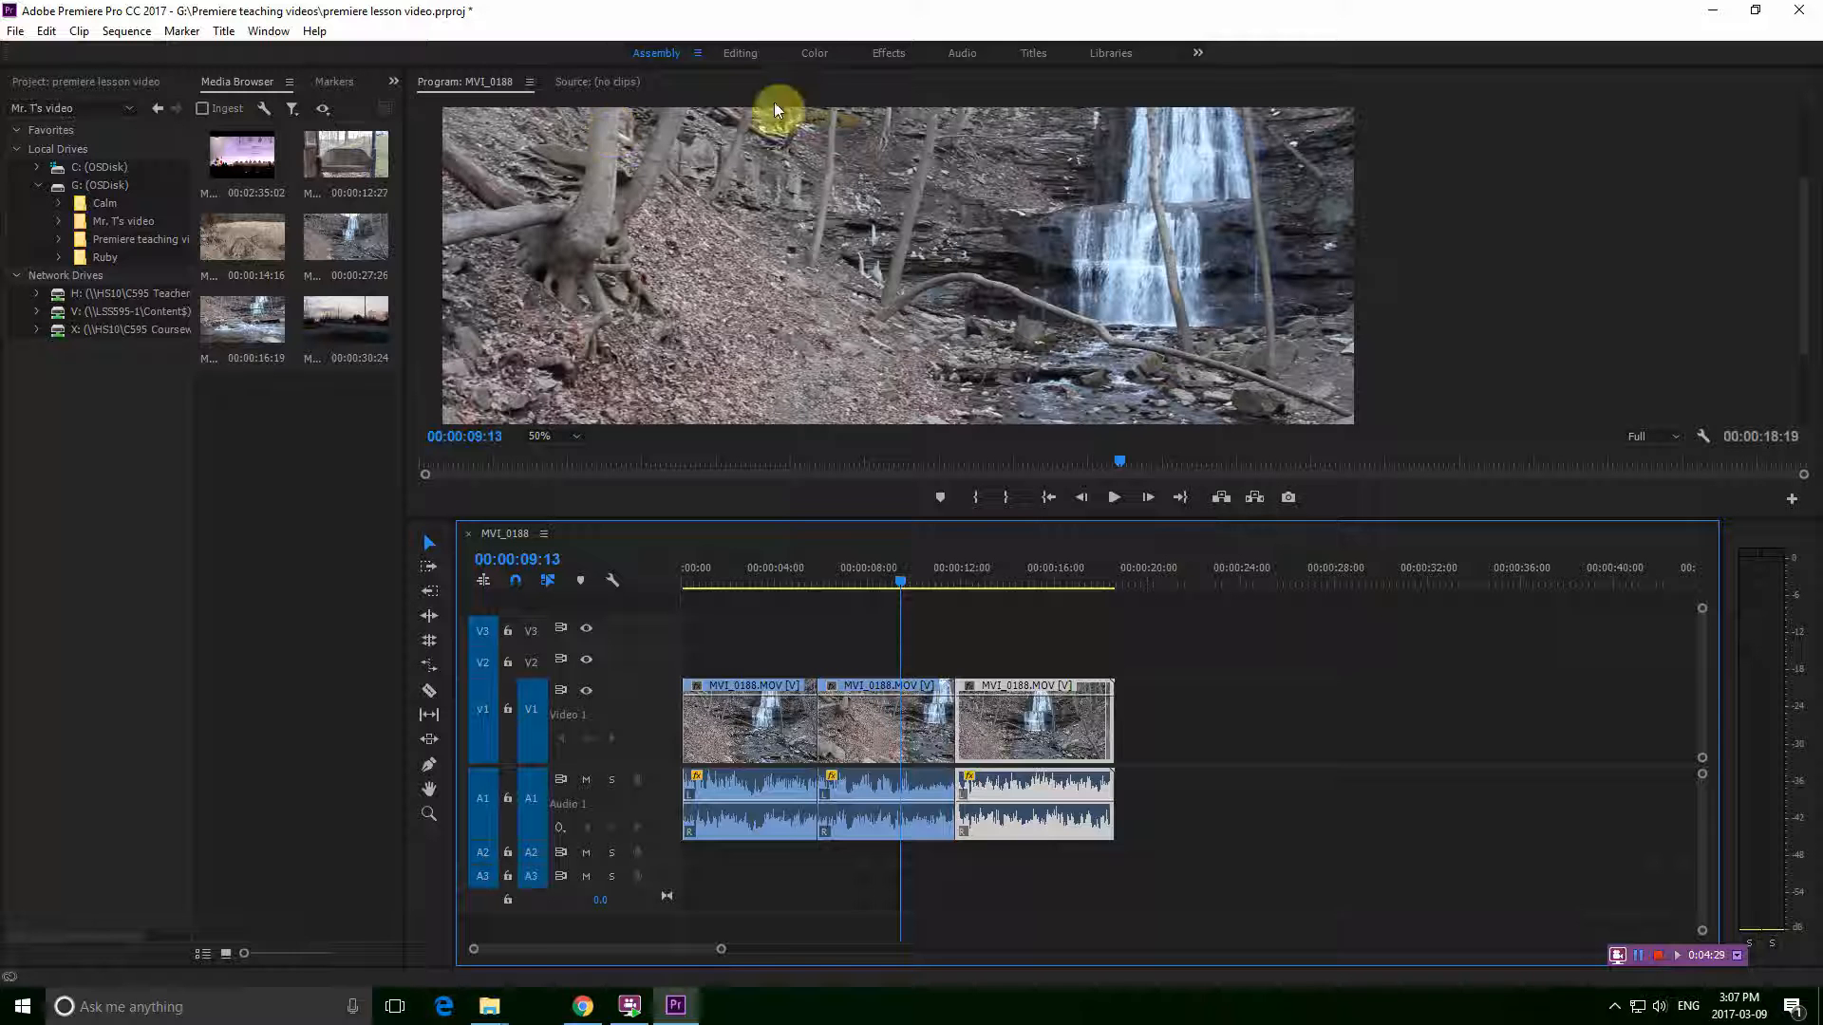
Switch to the Editing workspace and show the History panel in the project panel group
left_click(395, 81)
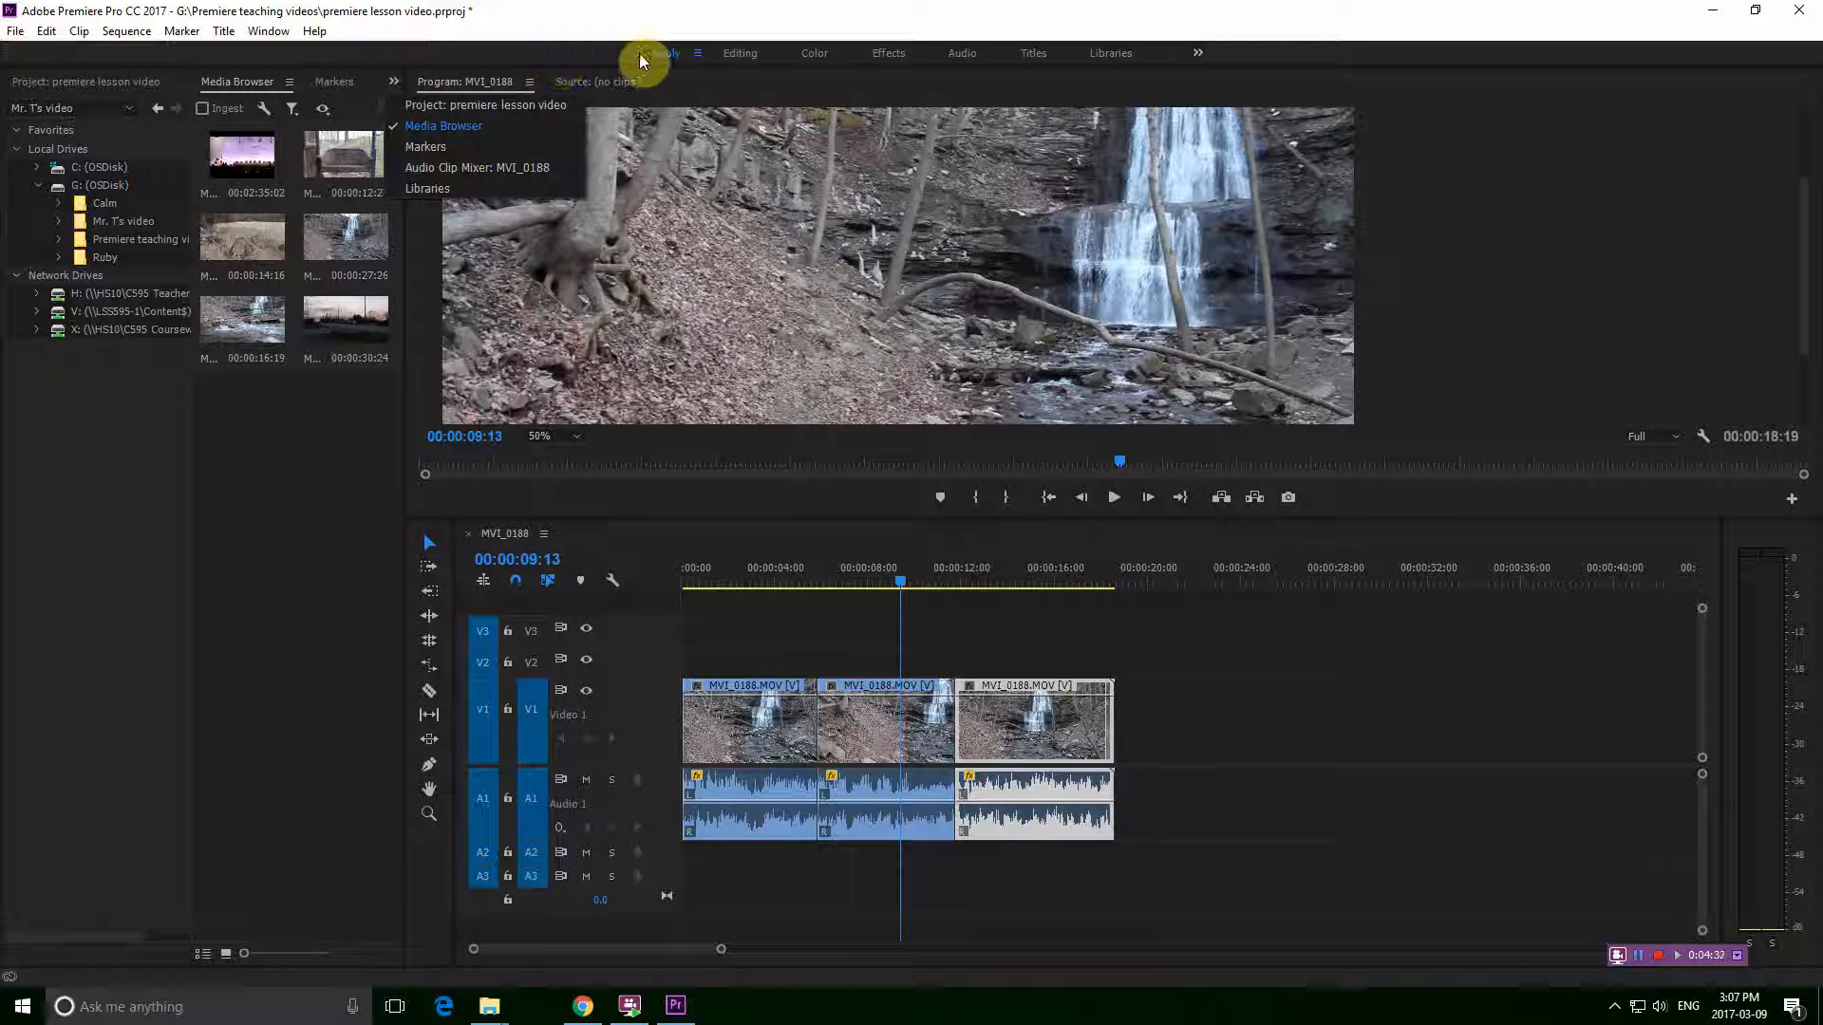
left_click(741, 54)
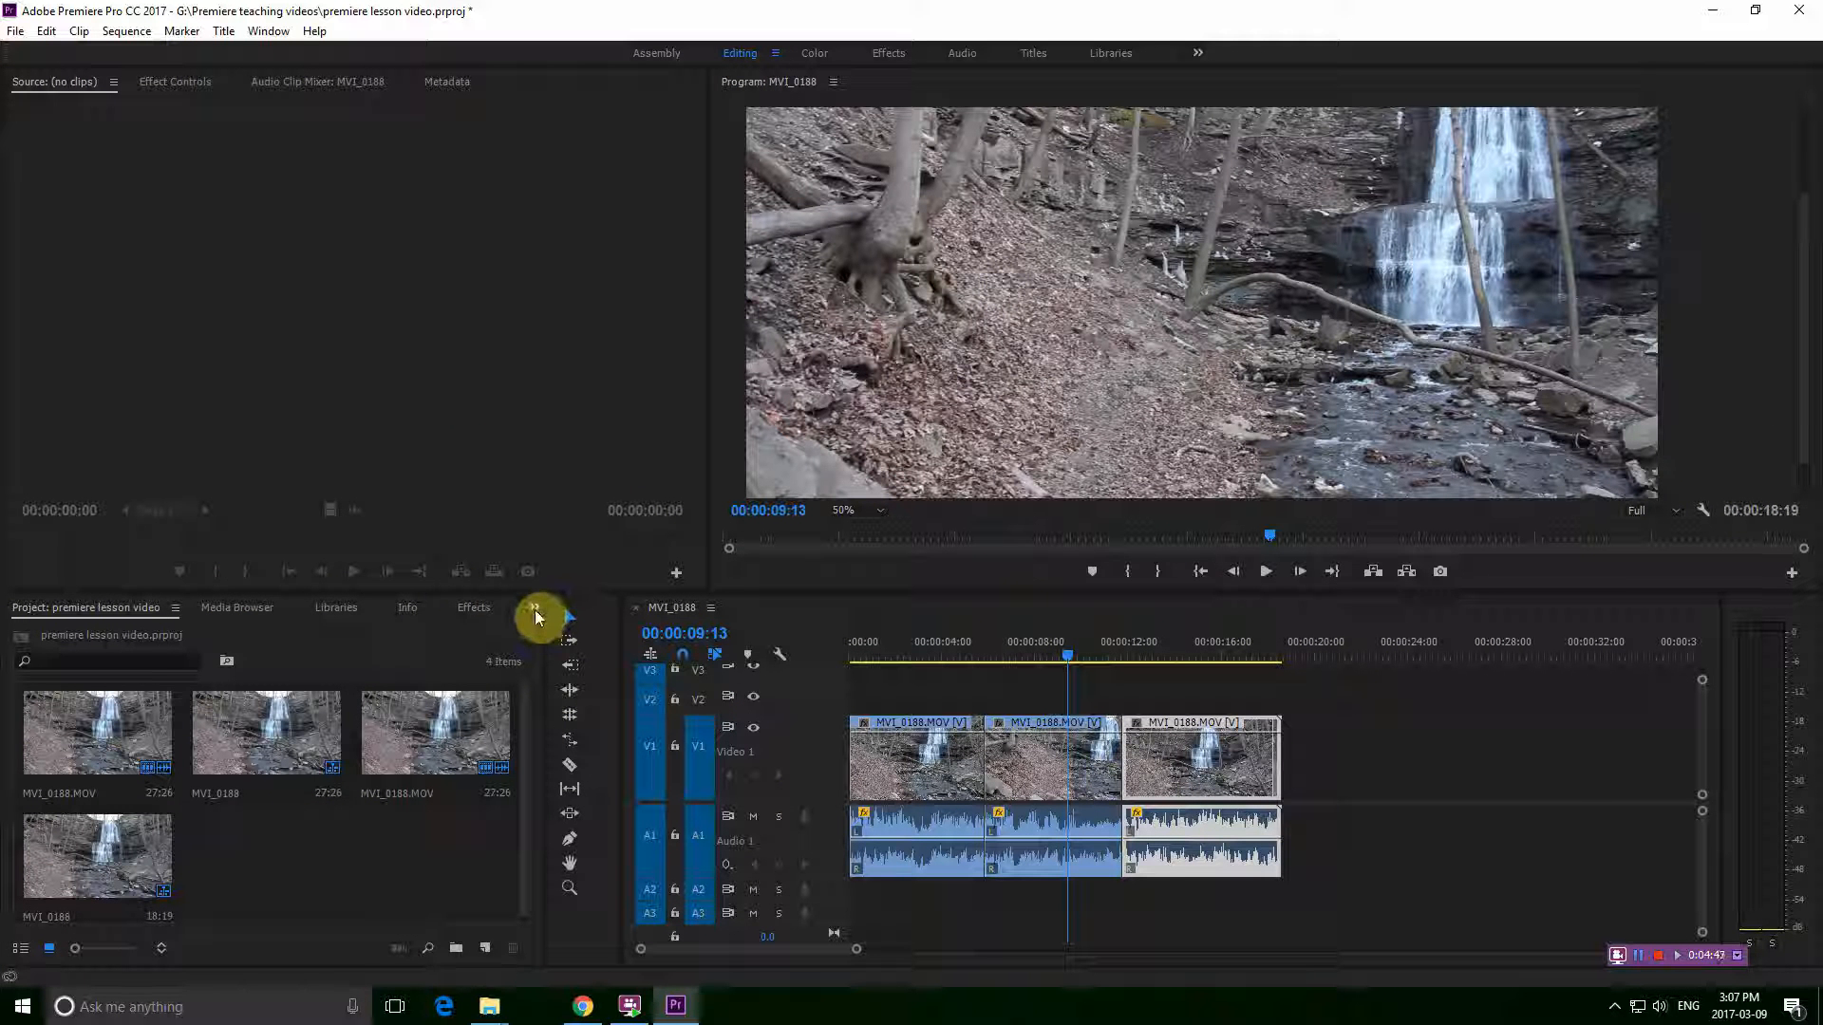
left_click(534, 612)
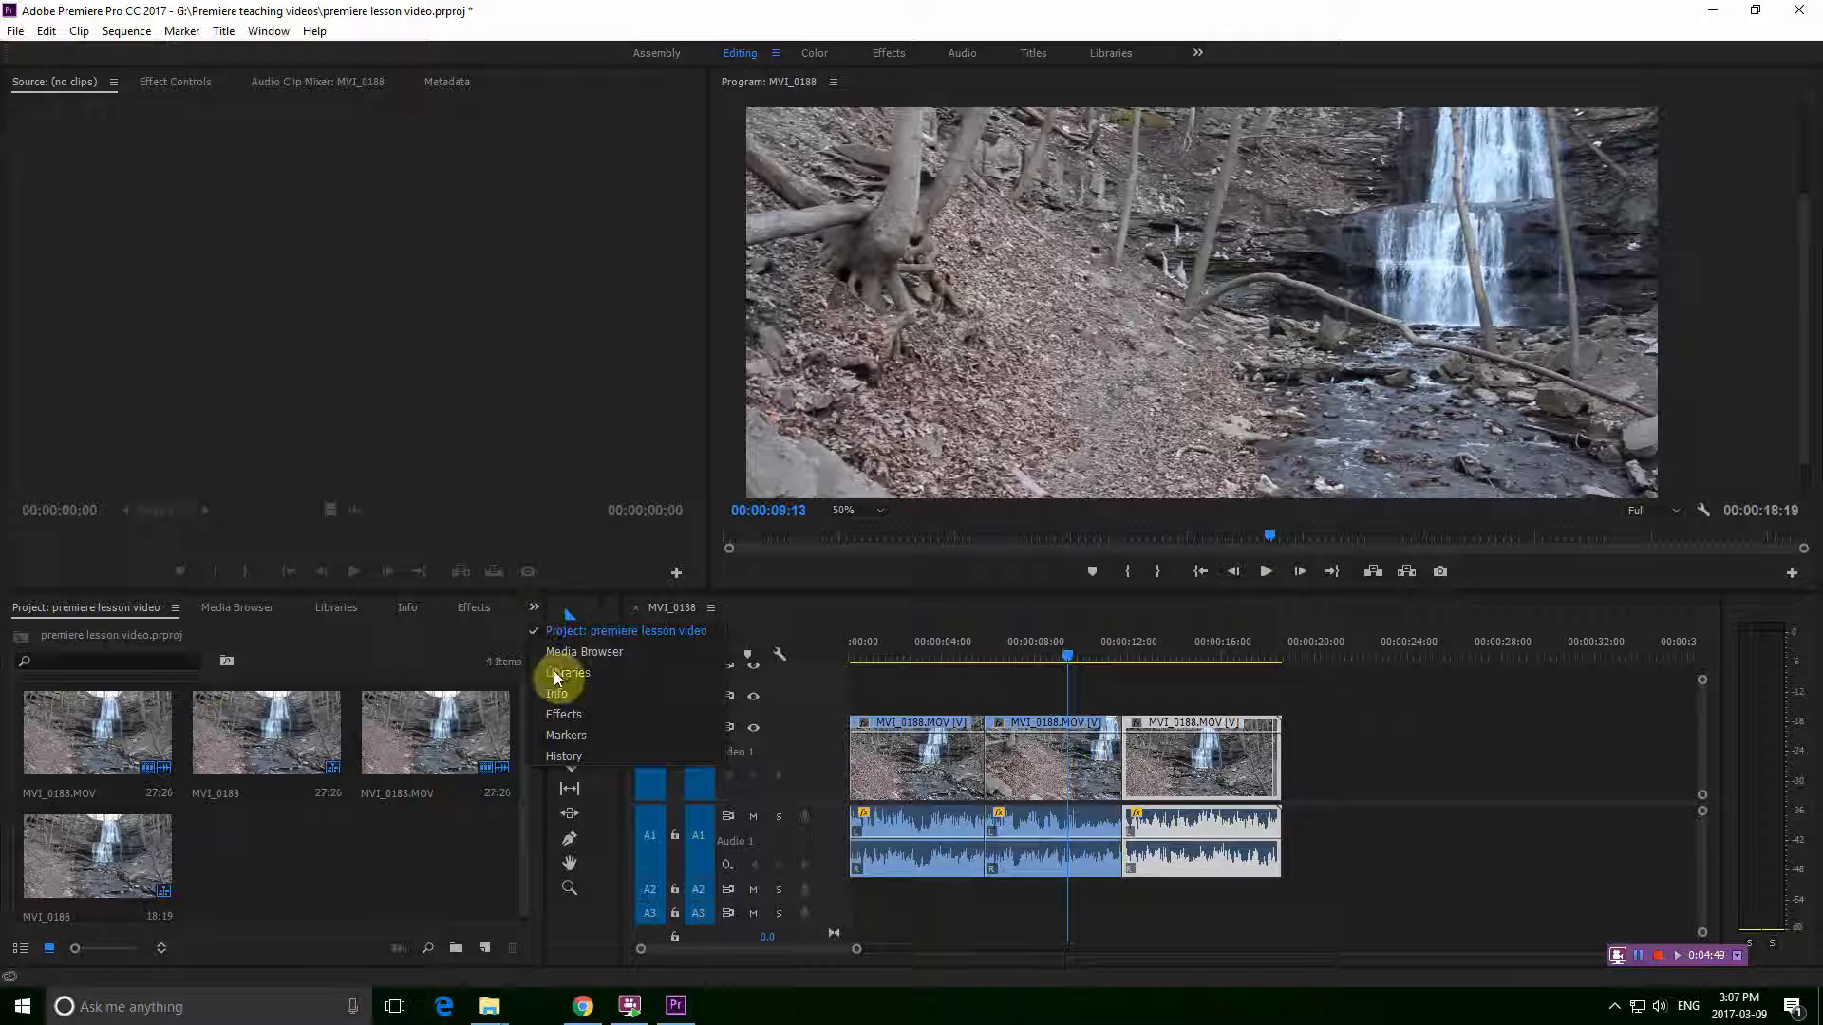
left_click(561, 755)
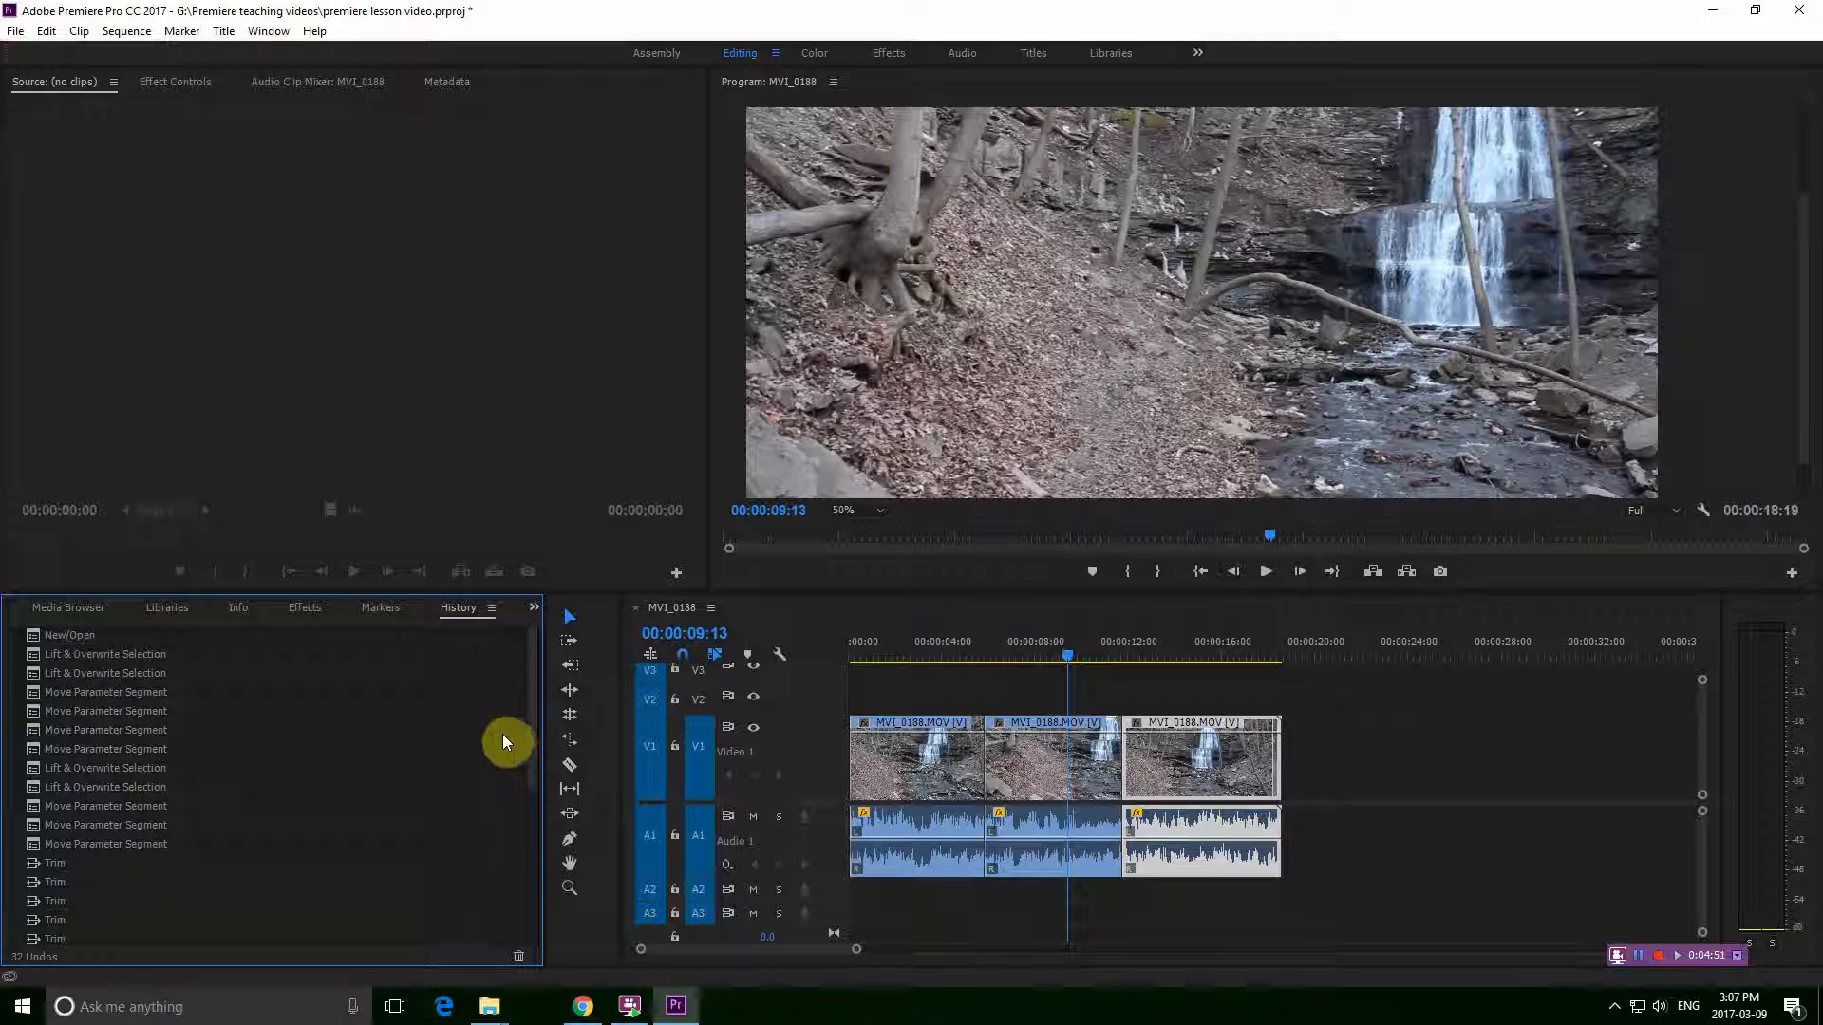
Step back through the edit history to the earlier Cut entry, undoing the gap closing and the short piece's separation and removal
left_click_drag(532, 690, 515, 841)
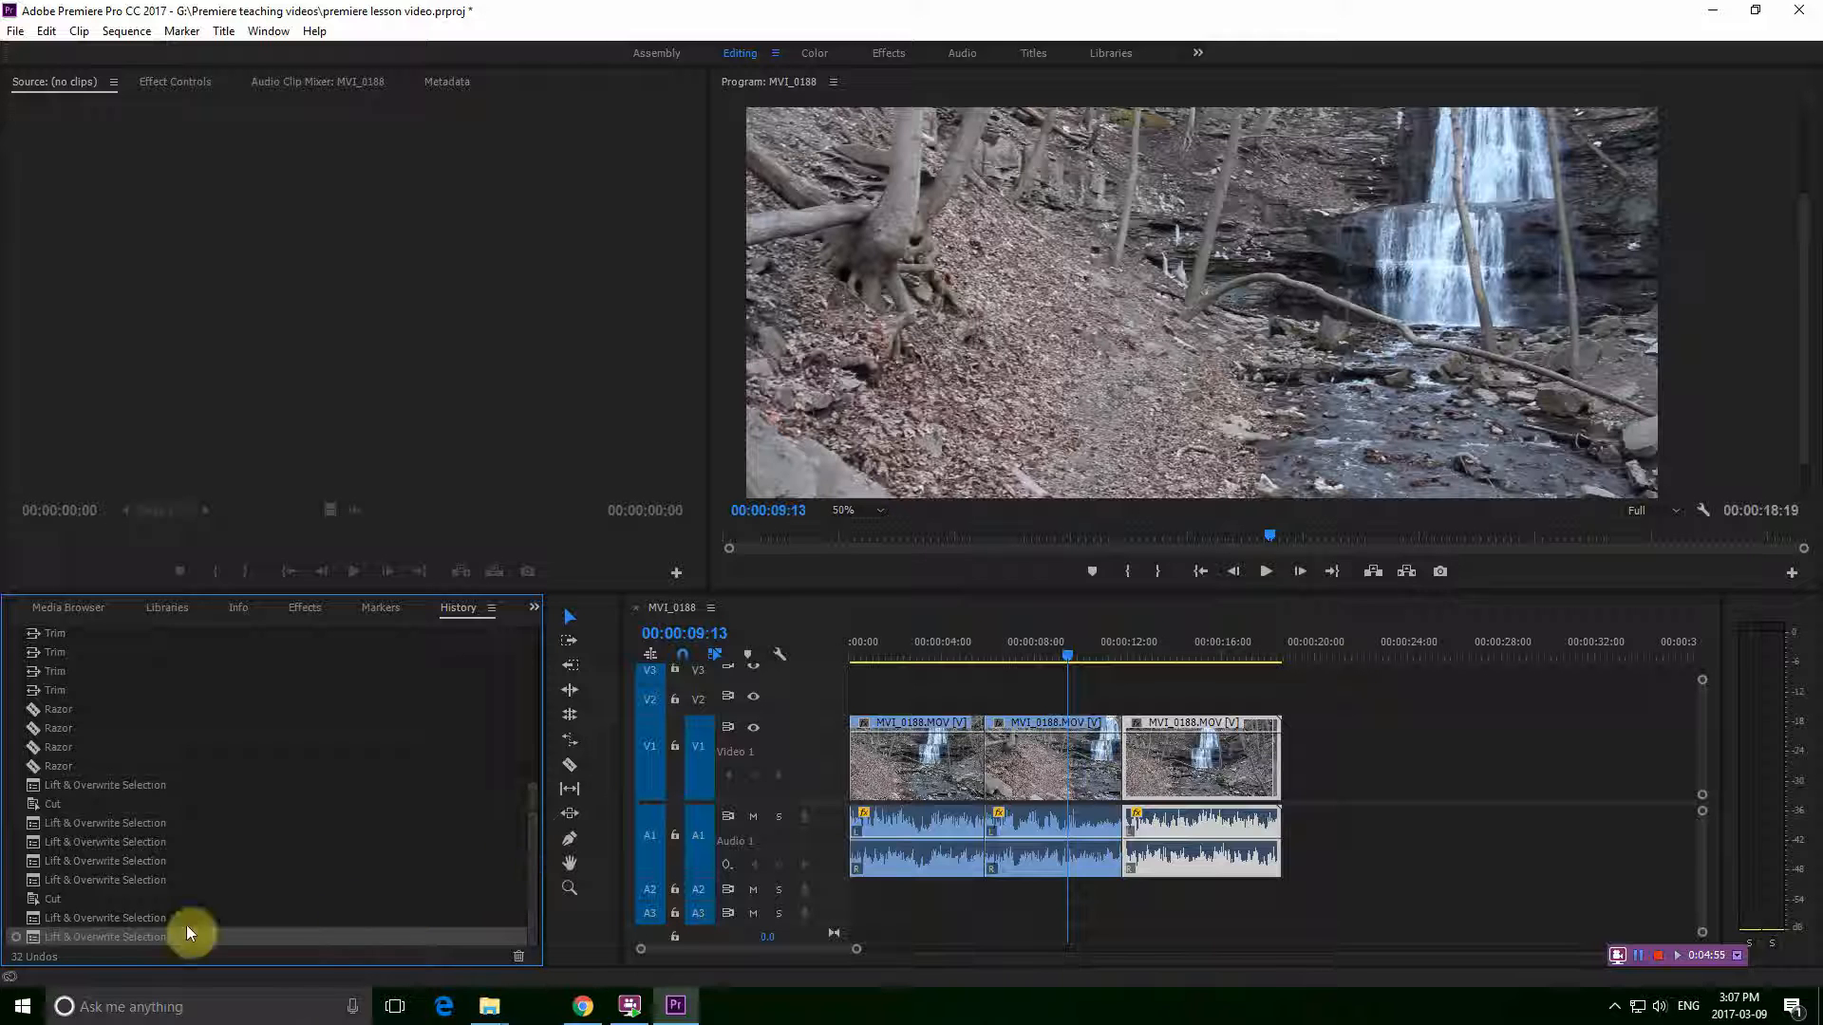
left_click(115, 917)
left_click(117, 899)
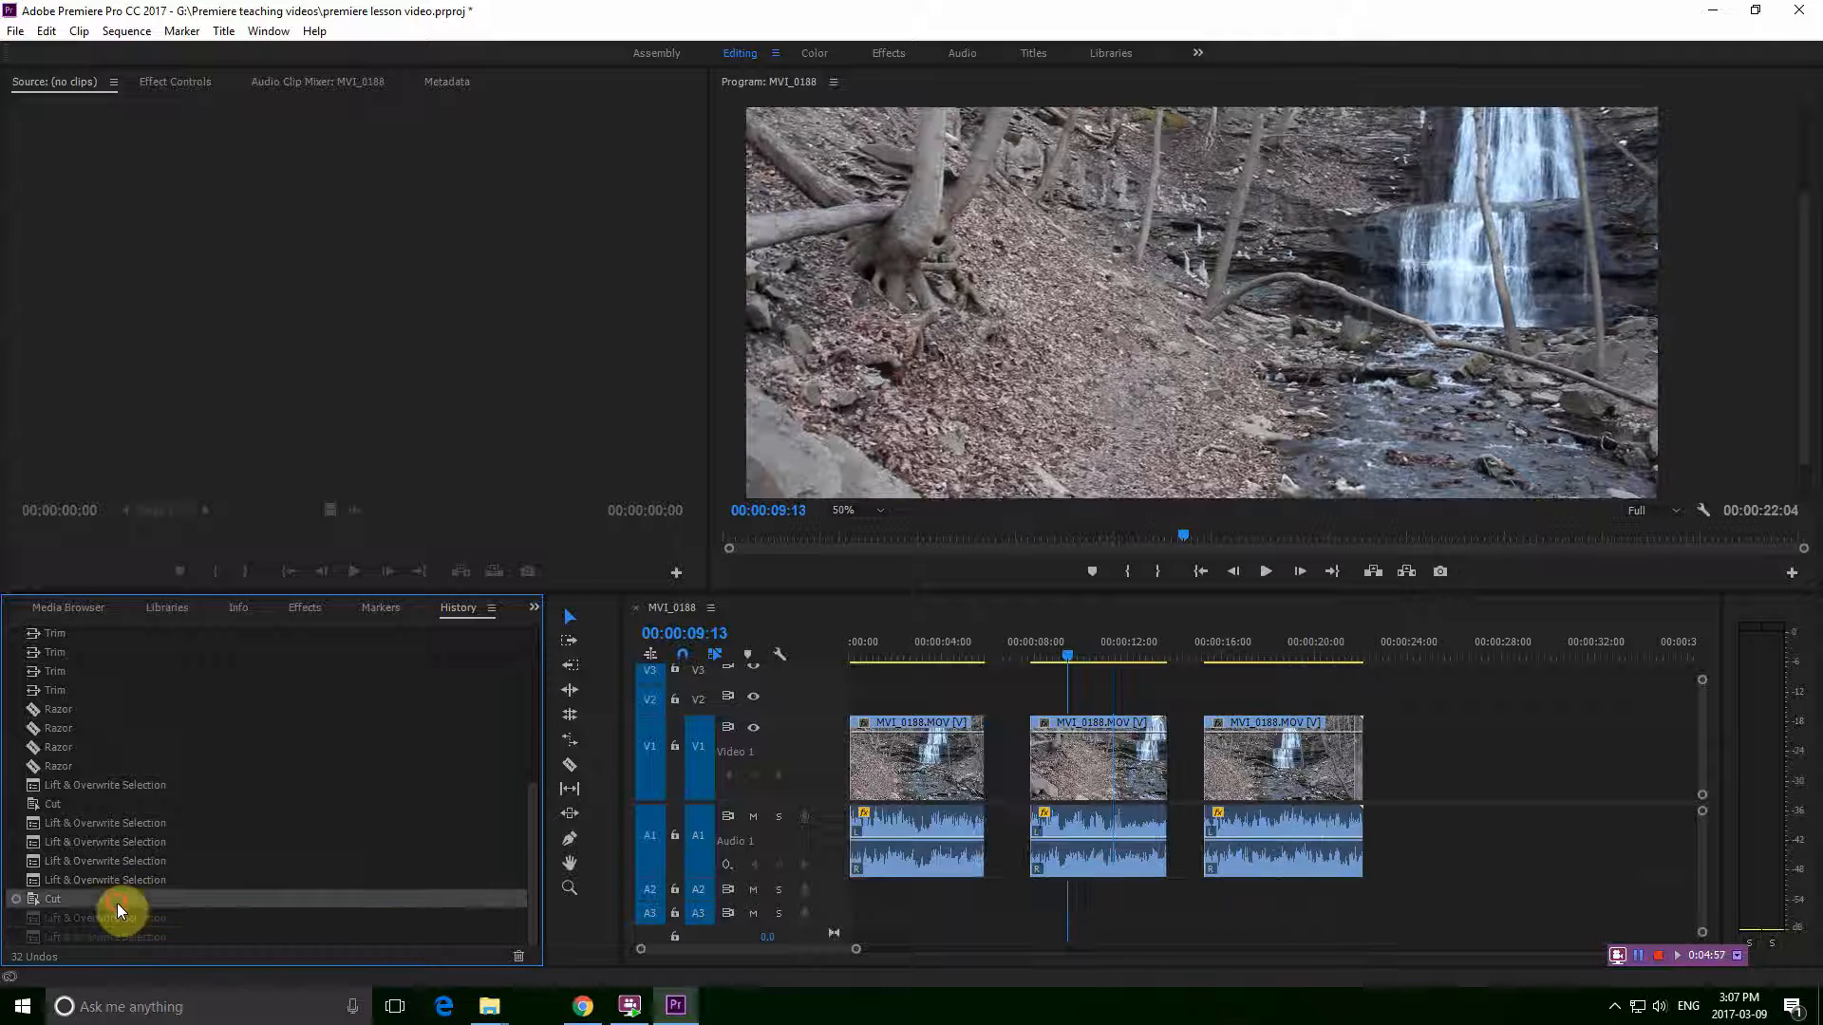
left_click(124, 880)
left_click(128, 859)
left_click(129, 841)
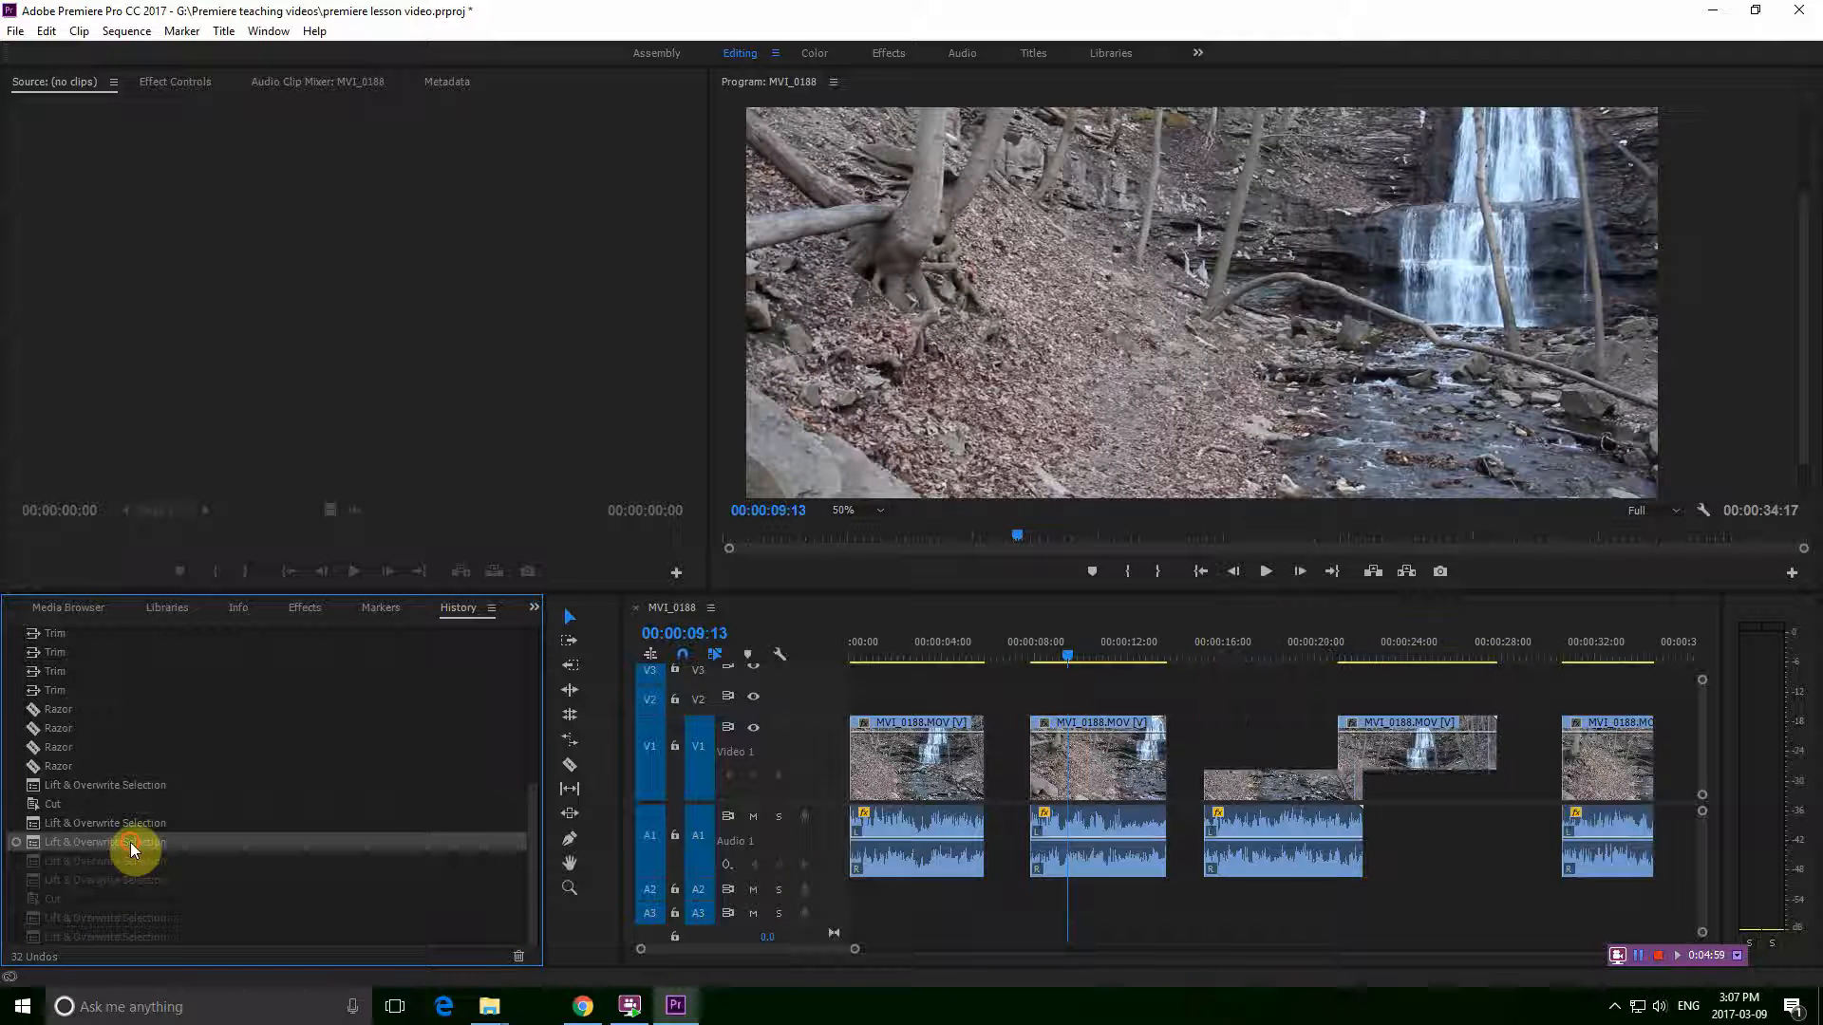
left_click(133, 822)
left_click(127, 804)
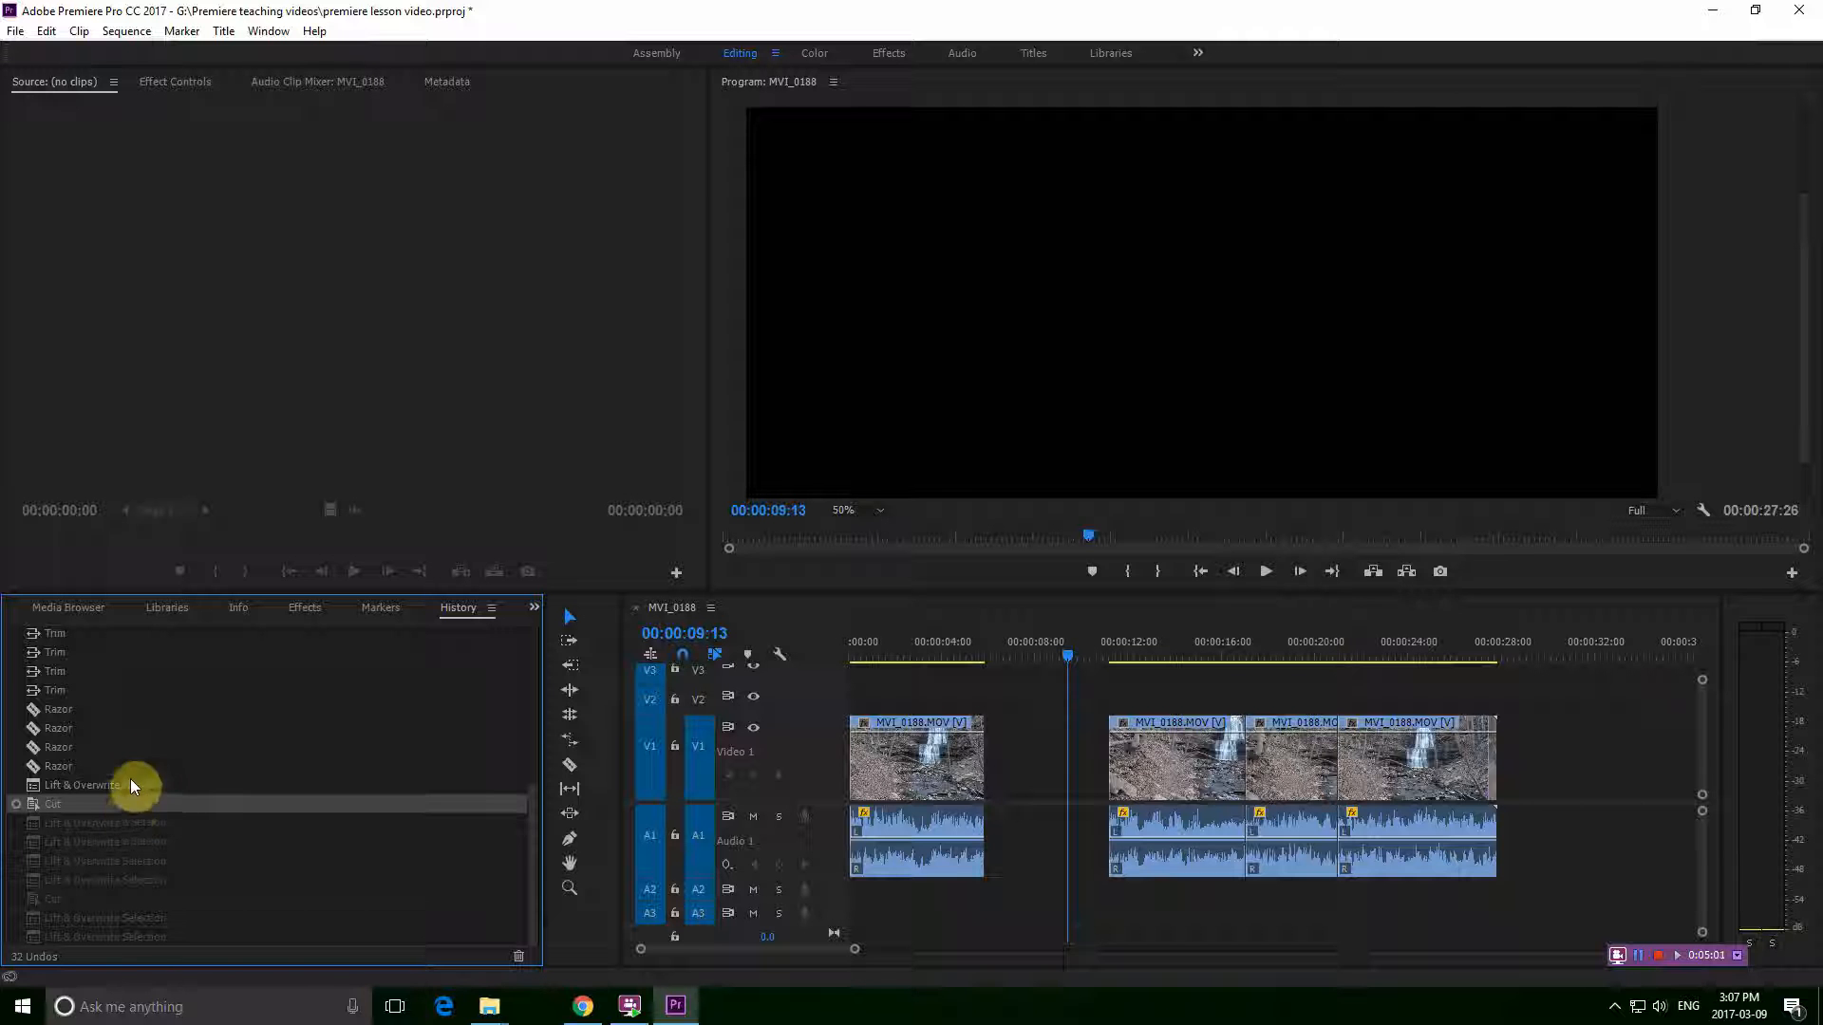
Step the edit history further back to the last Trim entry, undoing the second piece's removal and all four Razor cuts
left_click(130, 785)
left_click(93, 765)
left_click(97, 747)
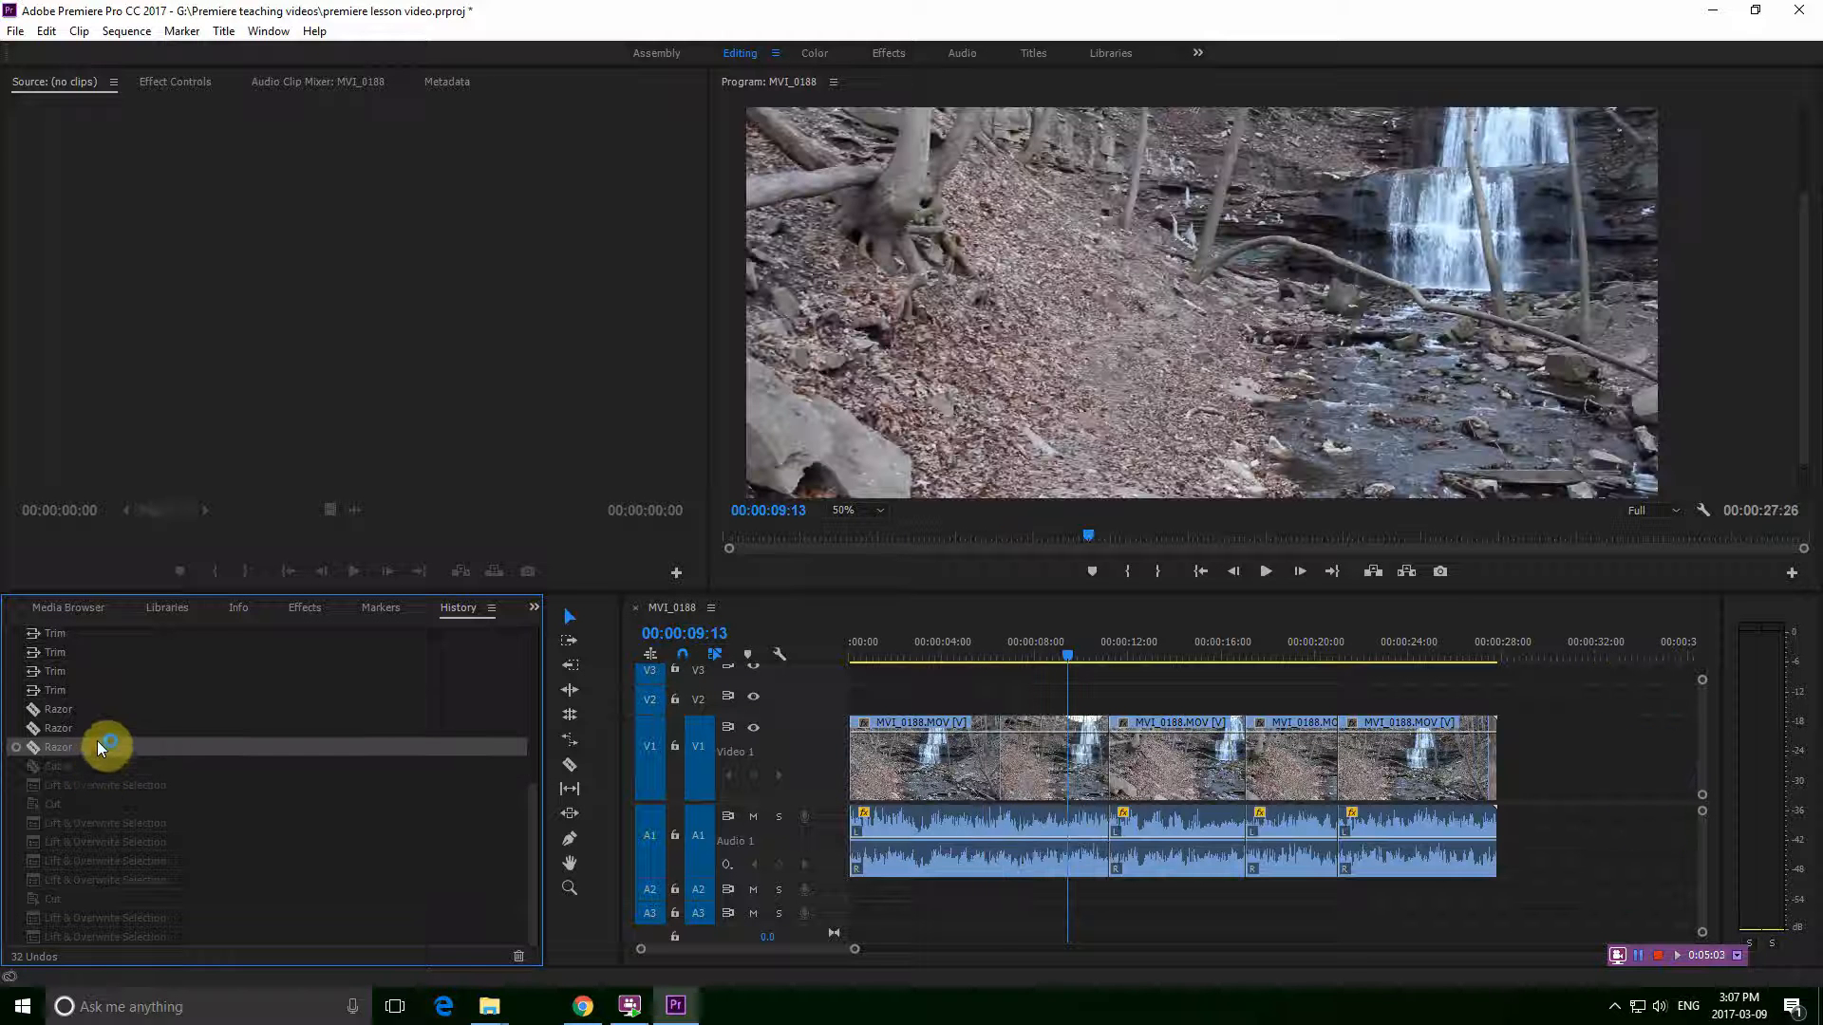
left_click(99, 728)
left_click(100, 709)
left_click(100, 690)
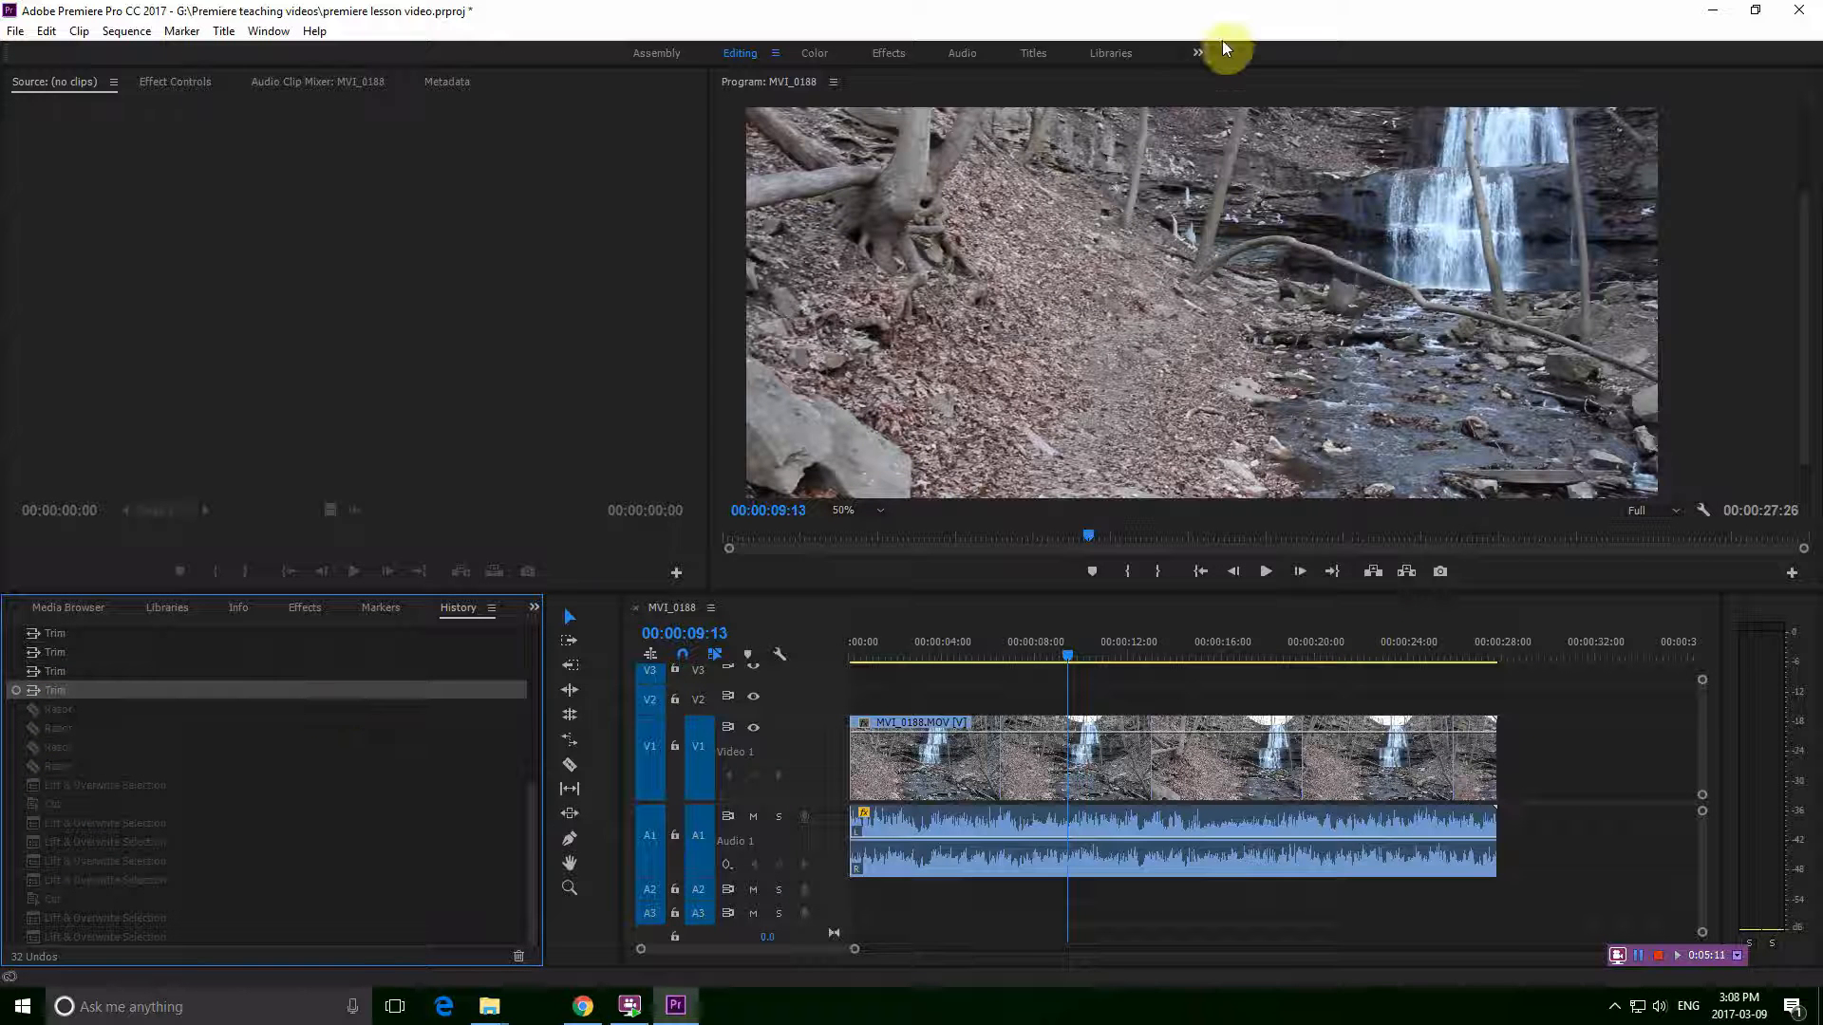
Try the All Panels and Assembly workspaces and return to the Editing workspace
left_click(1199, 53)
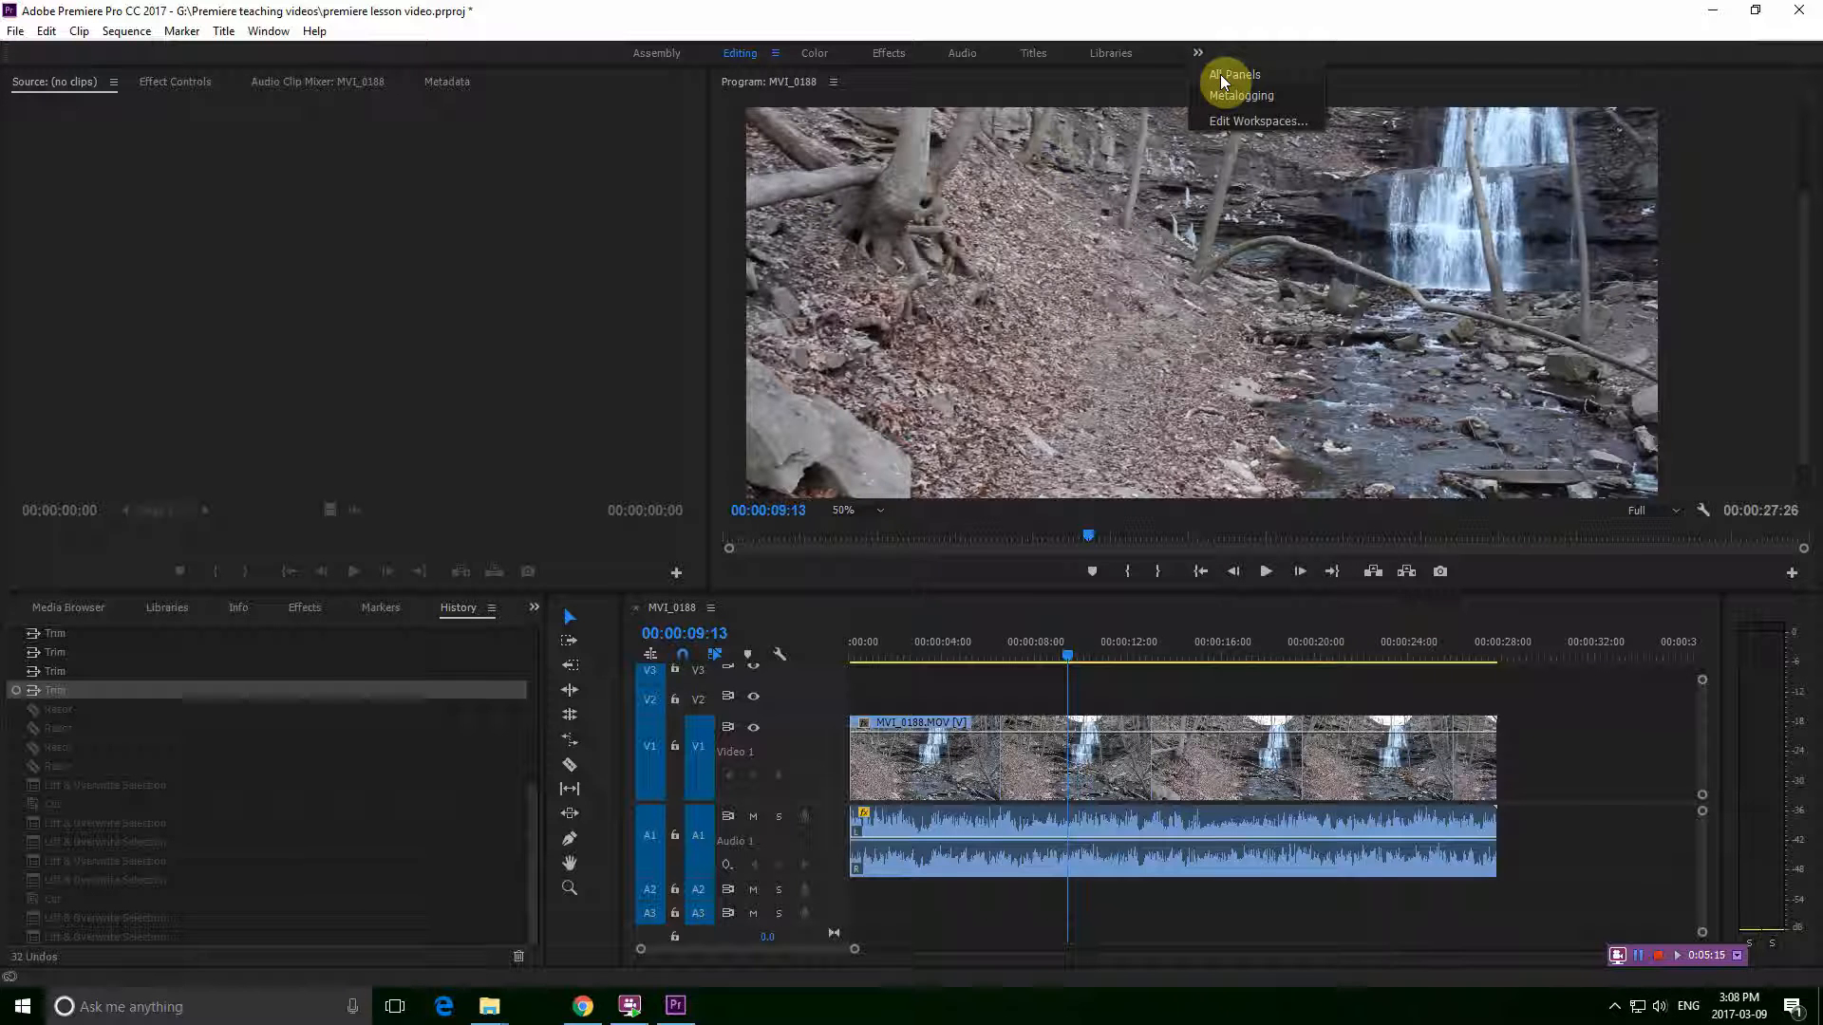
left_click(1225, 80)
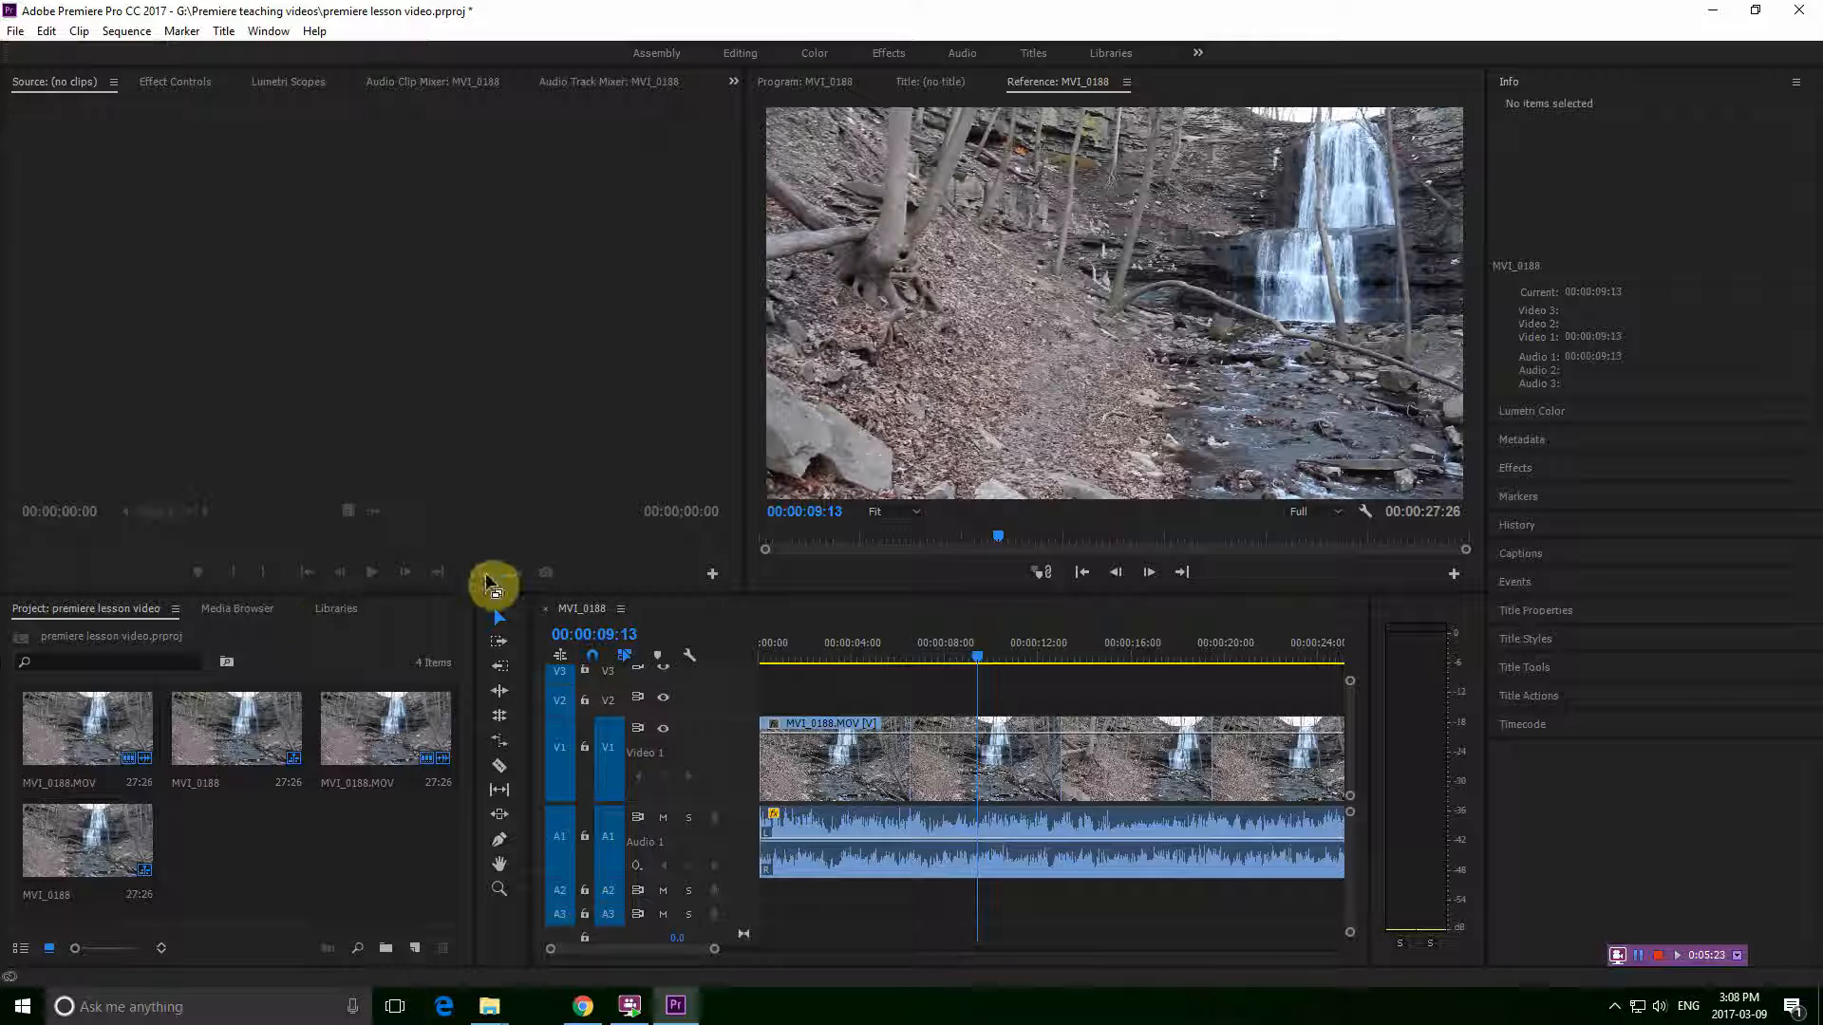
left_click(656, 52)
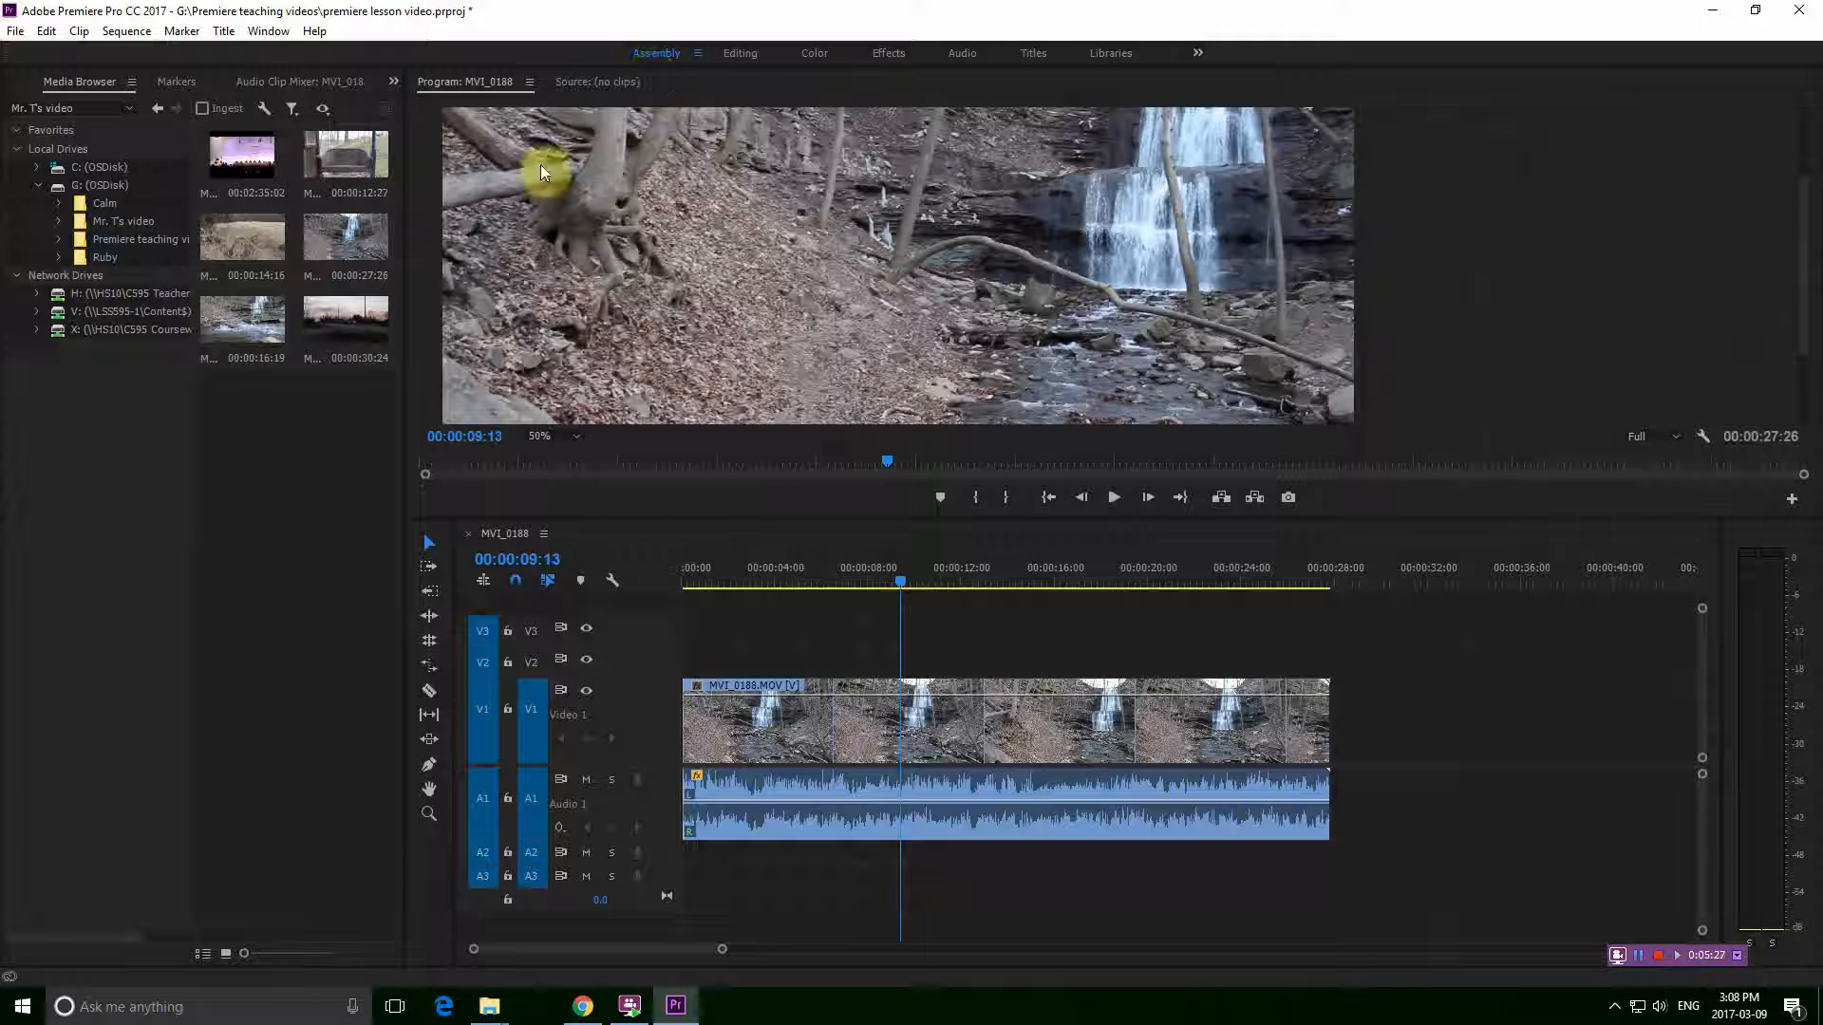
left_click(737, 52)
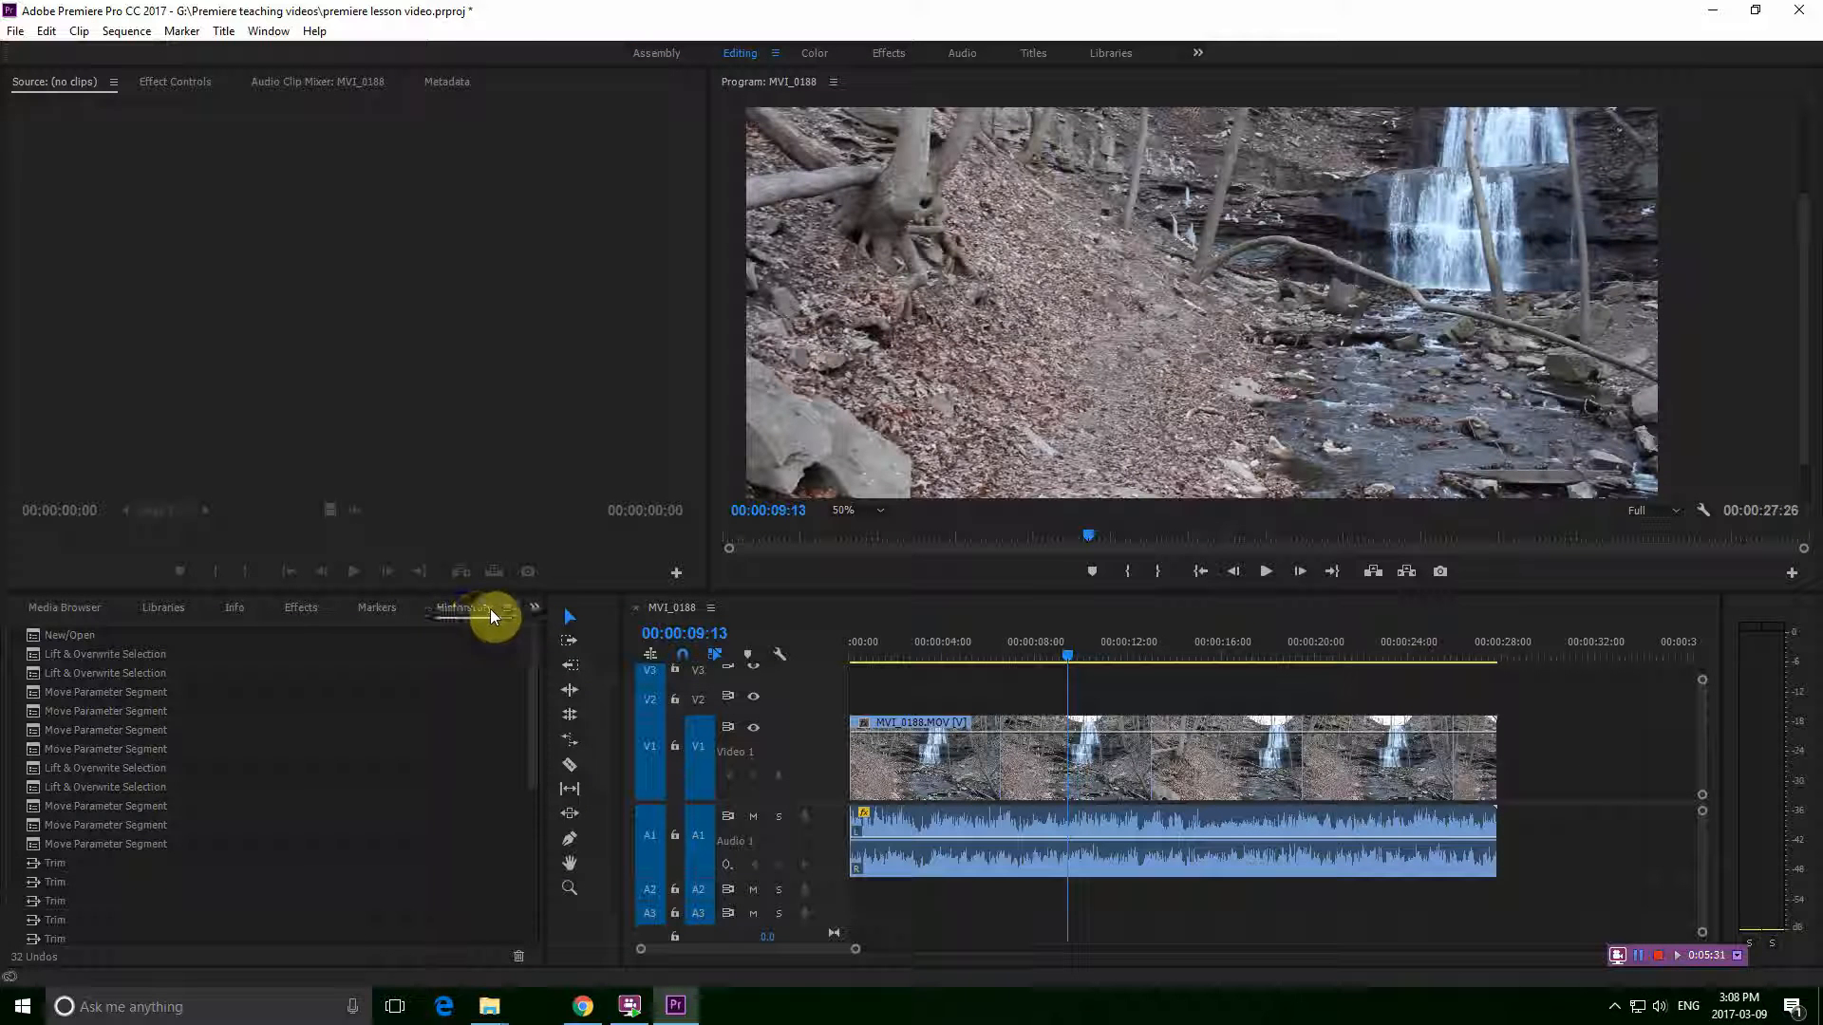